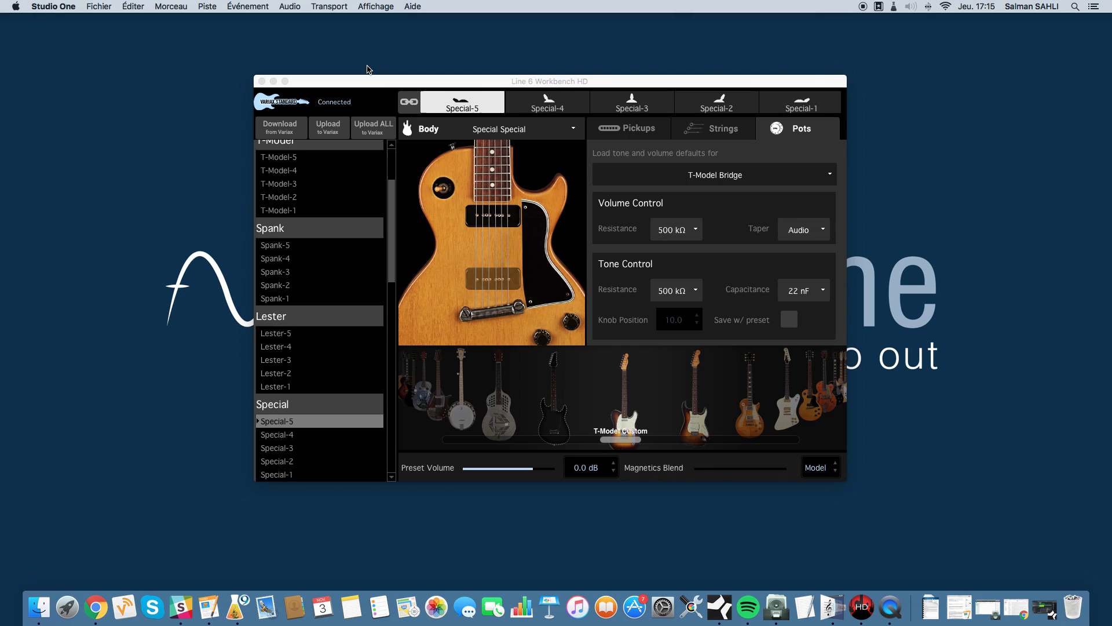
Step: Switch to Workbench HD, rescan for the connected Variax guitar and close its device details
left_click(352, 80)
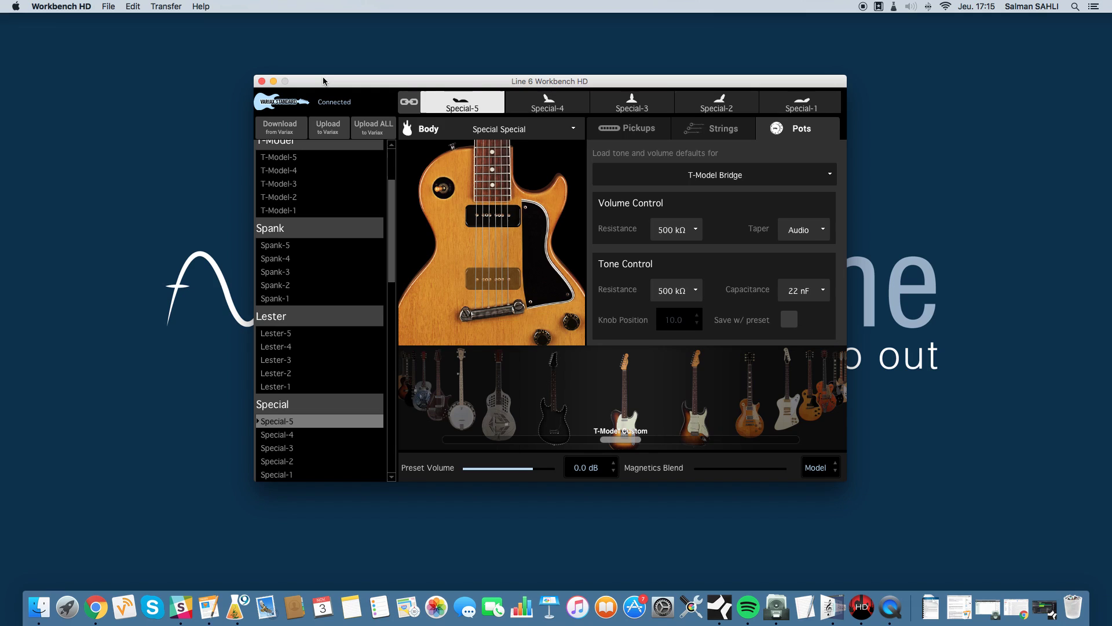
left_click(280, 105)
left_click(461, 312)
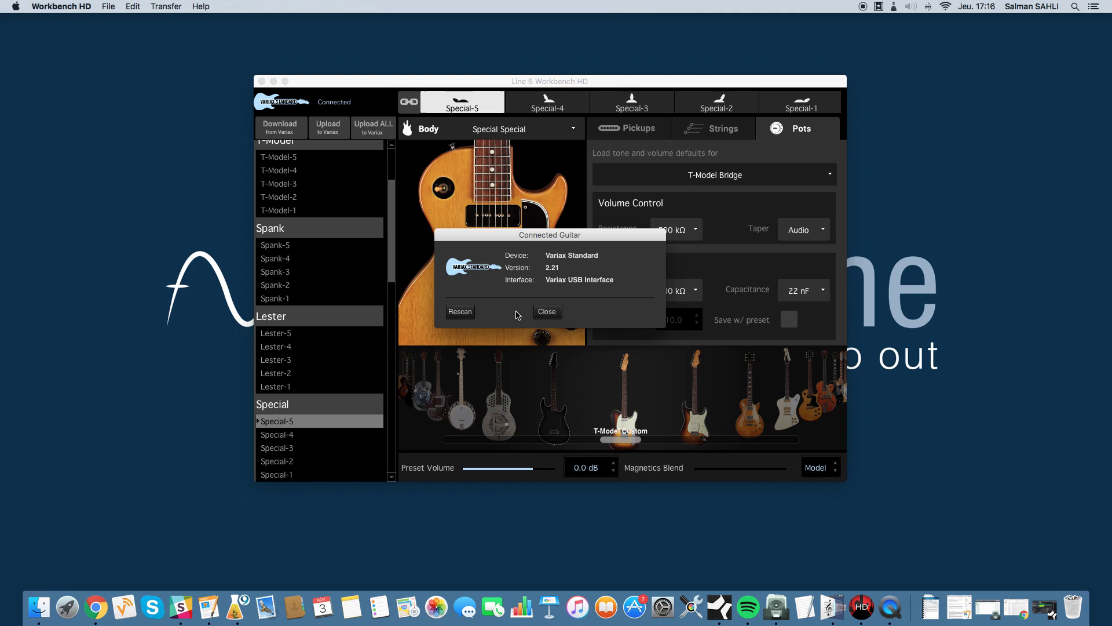
left_click(545, 312)
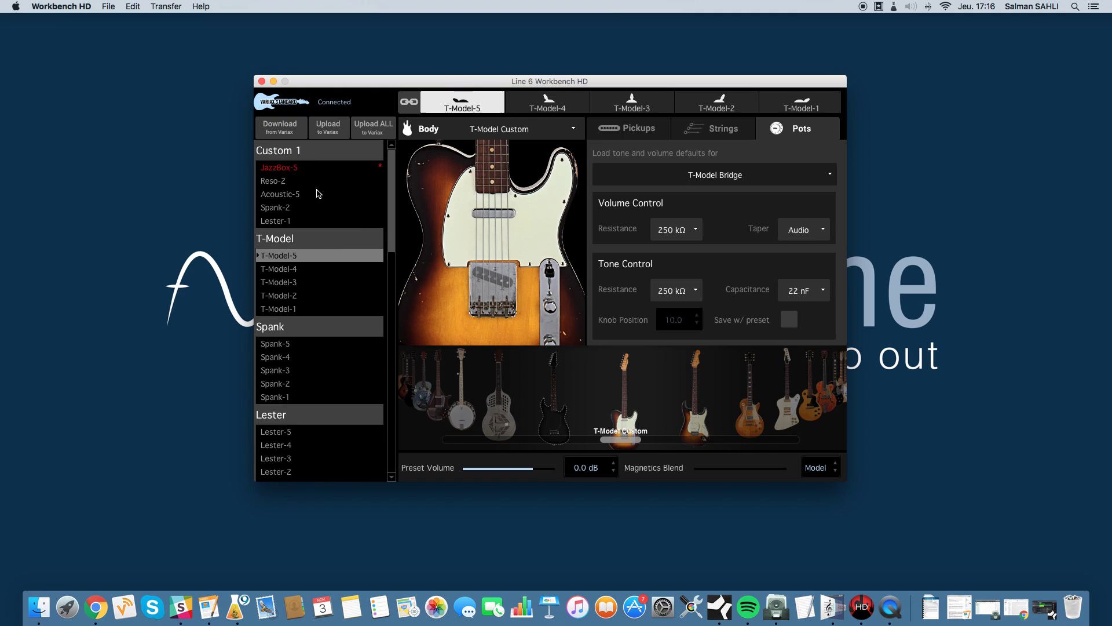
Step: Load the Lester-1 preset from the Custom 1 bank
left_click(295, 270)
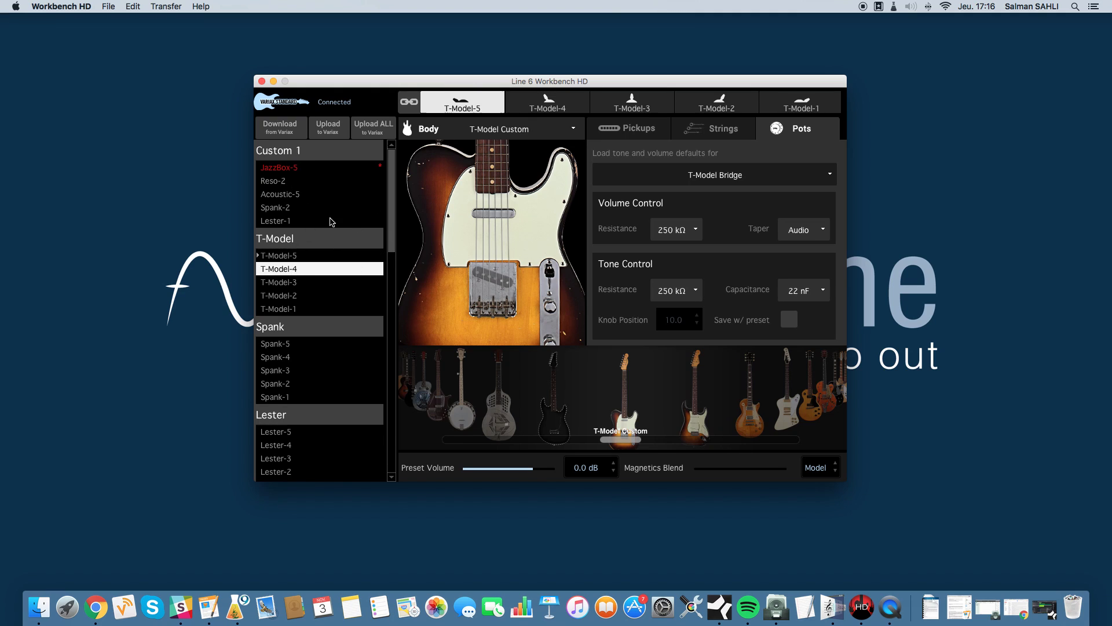
scroll(338, 208, "down", 1)
scroll(338, 208, "up", 1)
left_click(282, 223)
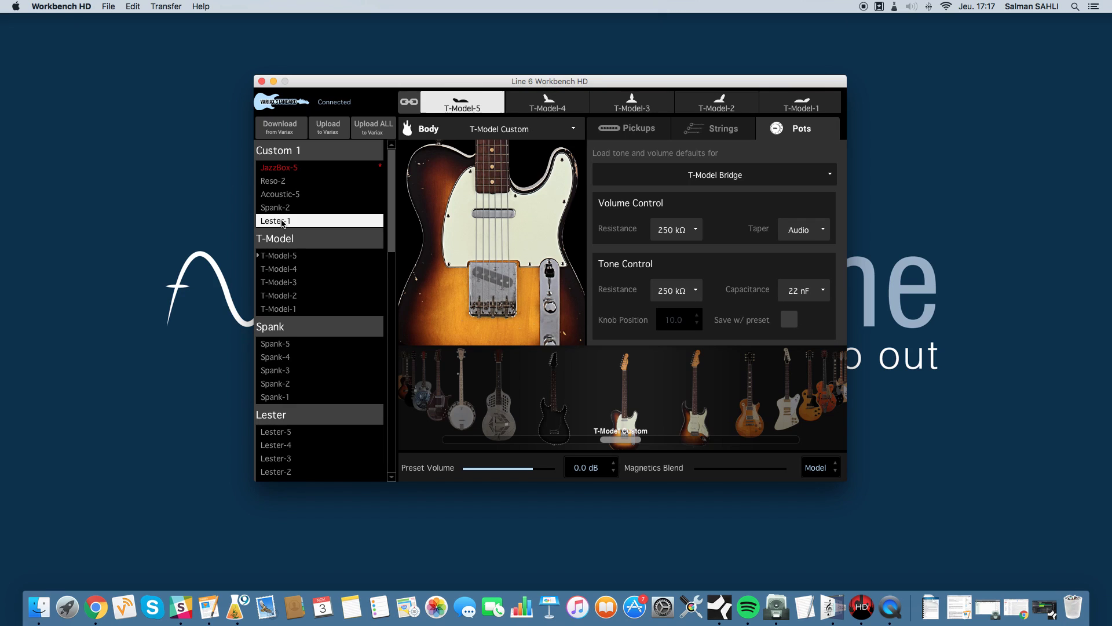
double_click(282, 224)
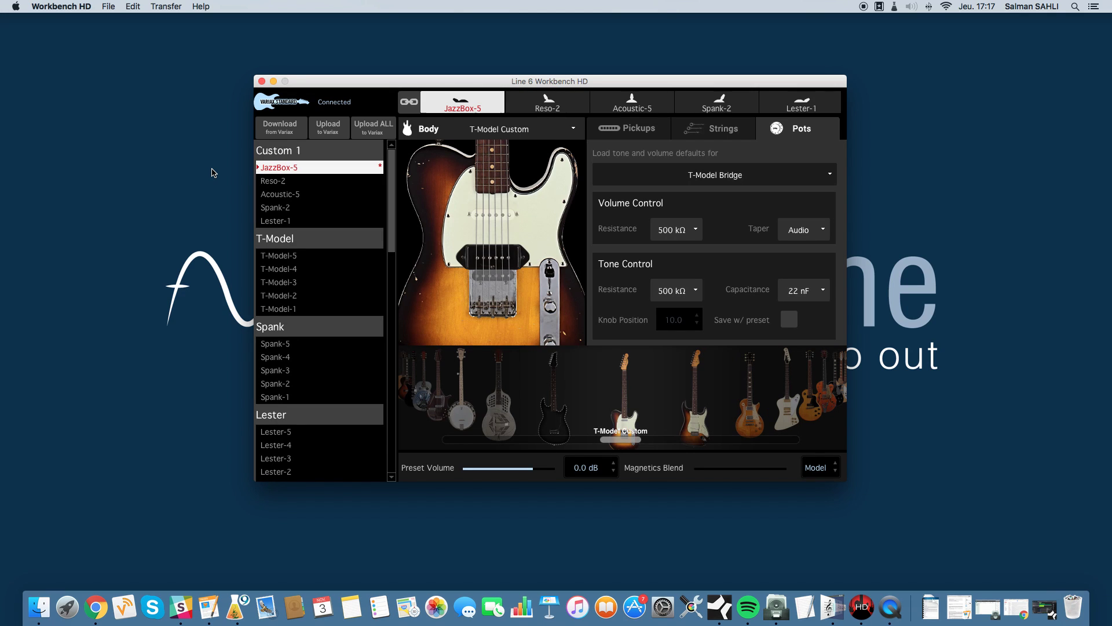
left_click(274, 222)
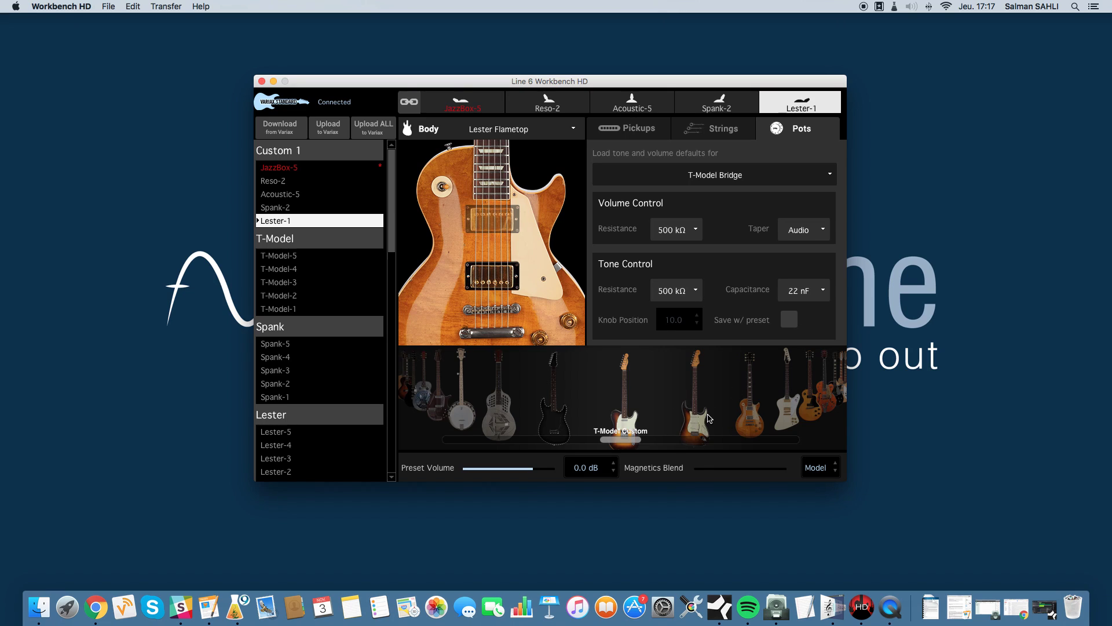
Step: Change the body model of the Lester-1 preset to T-Model Custom
left_click(526, 133)
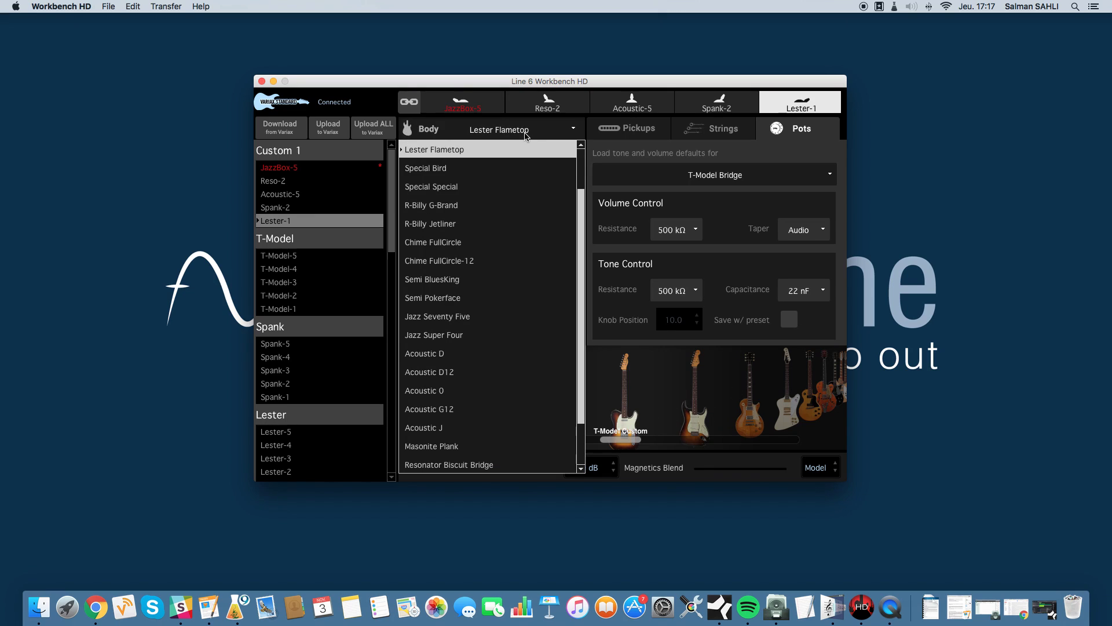
scroll(513, 177, "up", 3)
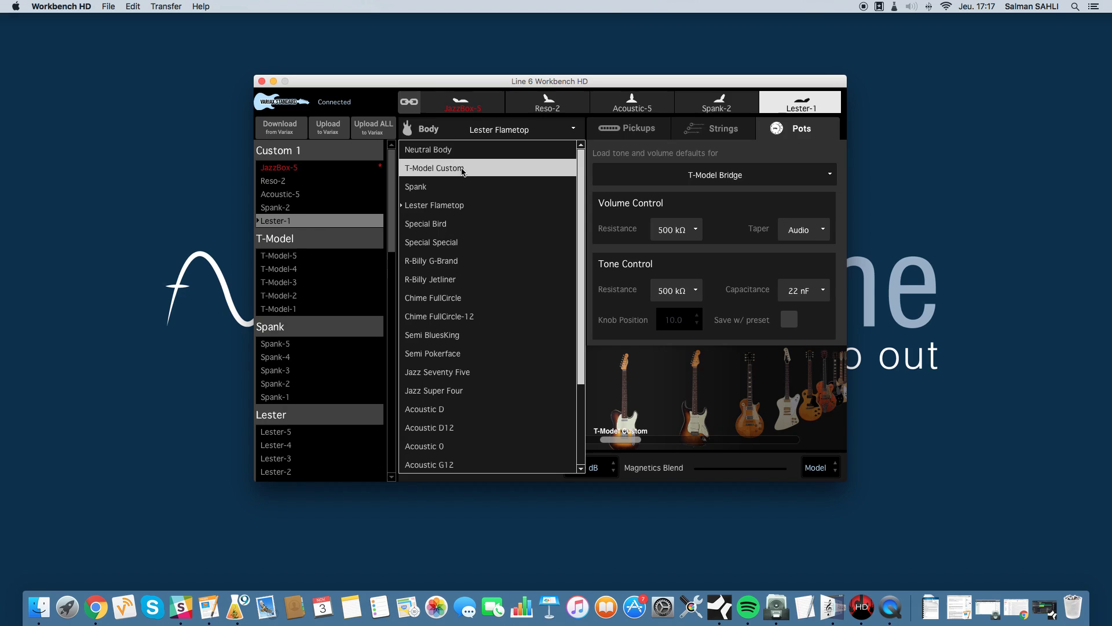
left_click(463, 170)
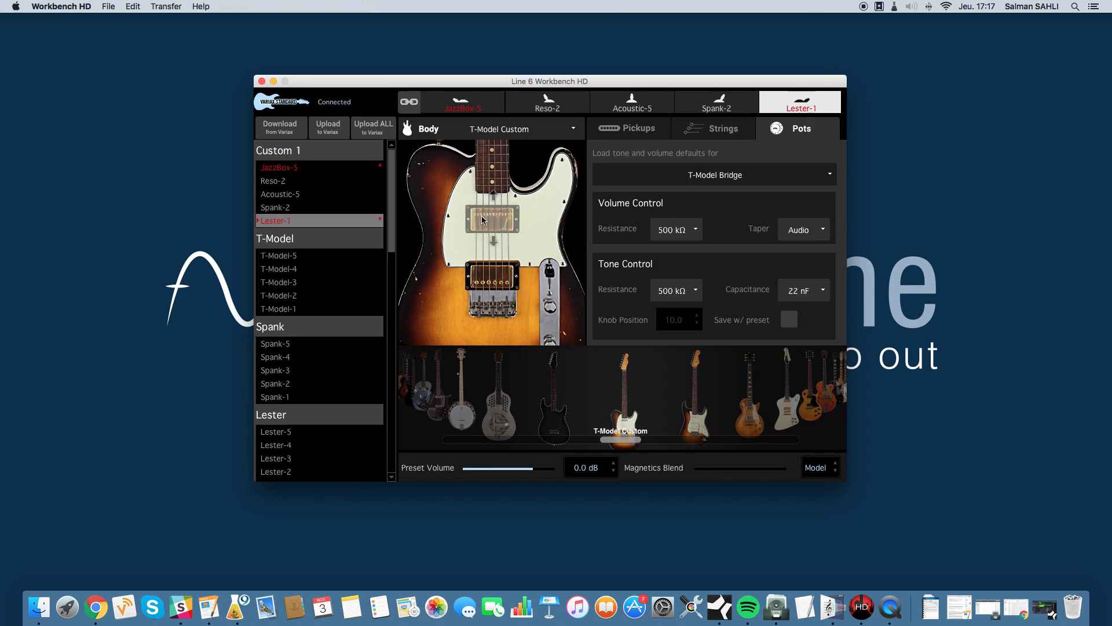
Step: Review the pickup, string and pot settings available for the Lester-1 preset
mouse_move(520, 228)
mouse_move(470, 265)
left_click(647, 129)
left_click(718, 132)
left_click(802, 130)
left_click(648, 132)
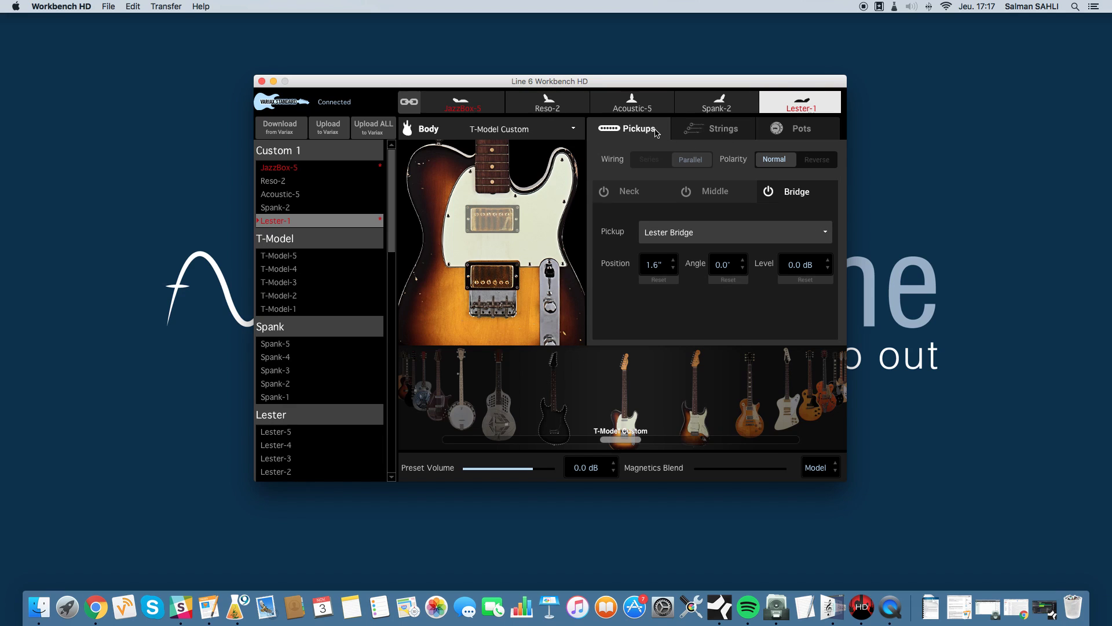
left_click(712, 136)
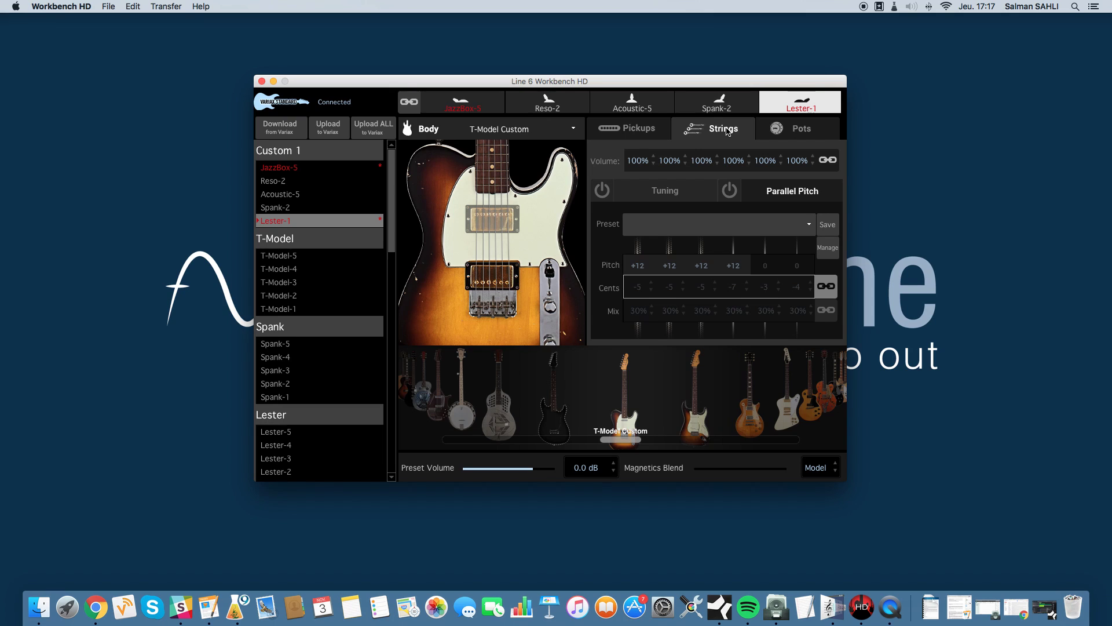
left_click(788, 132)
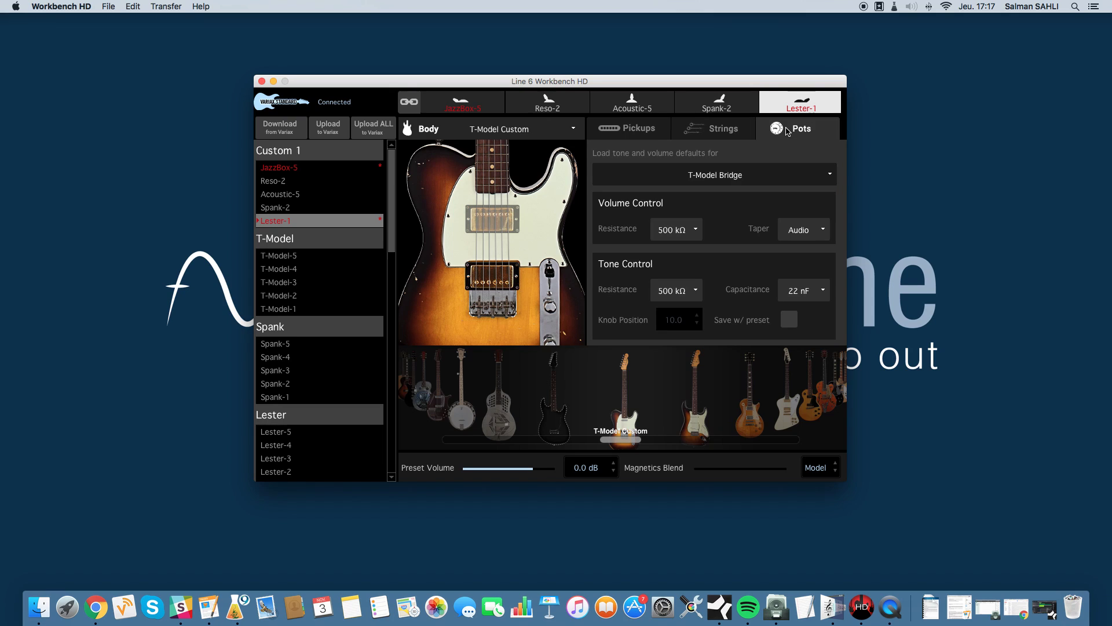
left_click(617, 129)
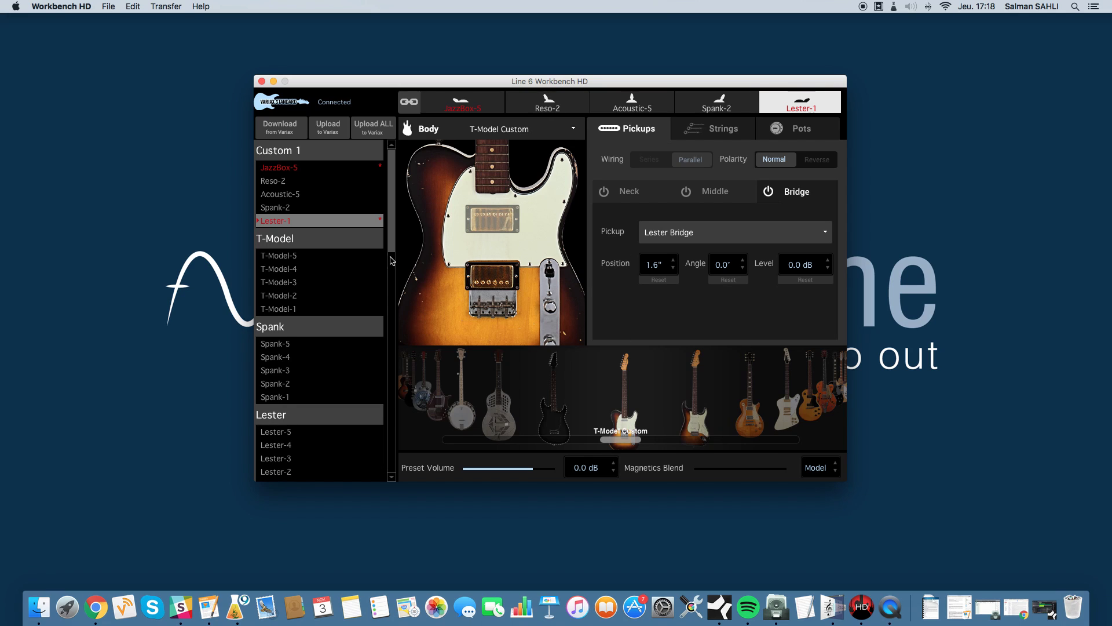
Step: Browse the preset banks, view the Spank-2 selector position and return to the Lester-1 pickup settings
scroll(328, 197, "down", 15)
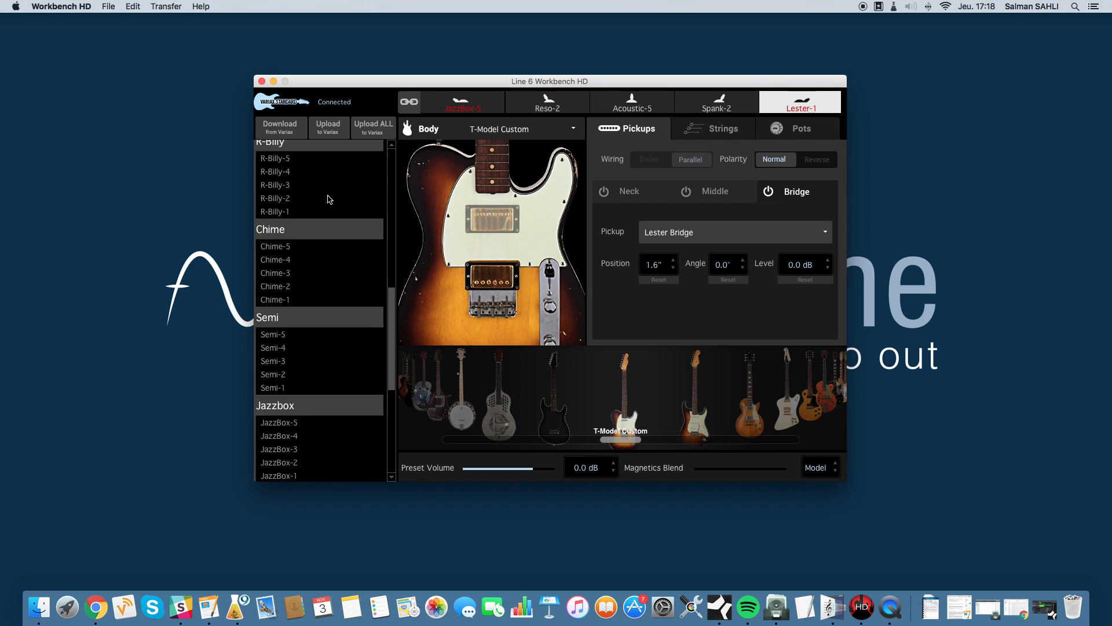
scroll(329, 199, "up", 15)
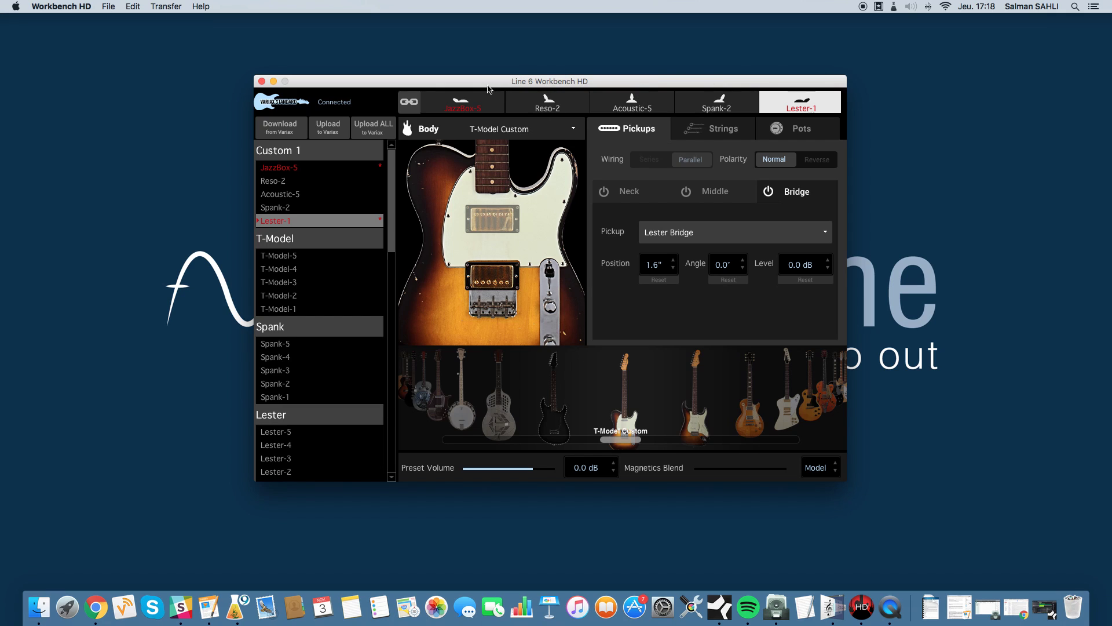
left_click(747, 105)
left_click(647, 103)
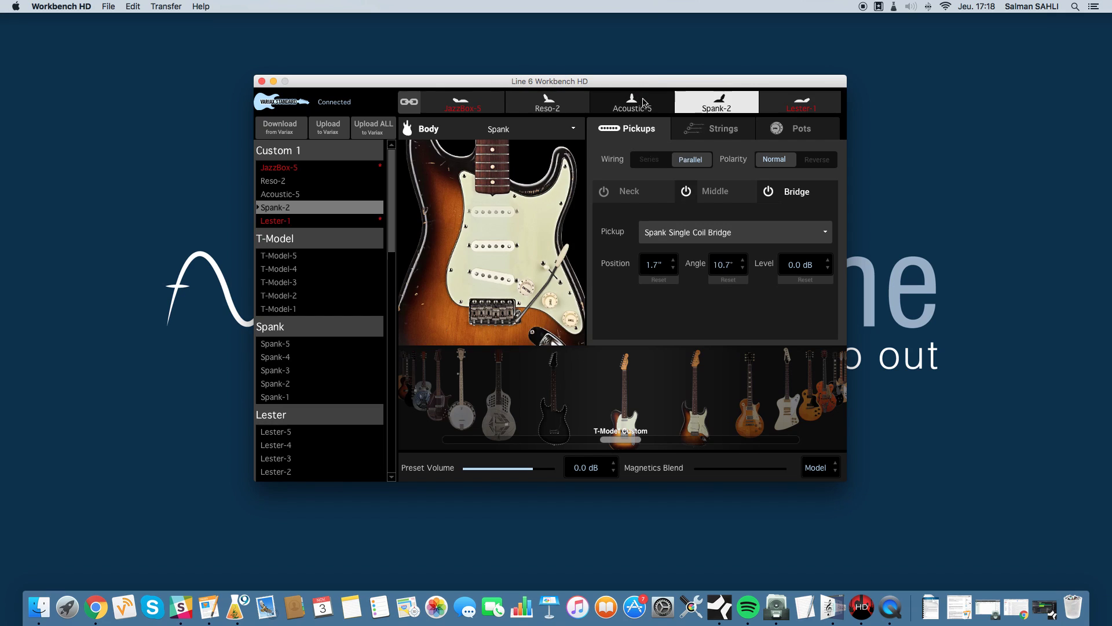
left_click(791, 105)
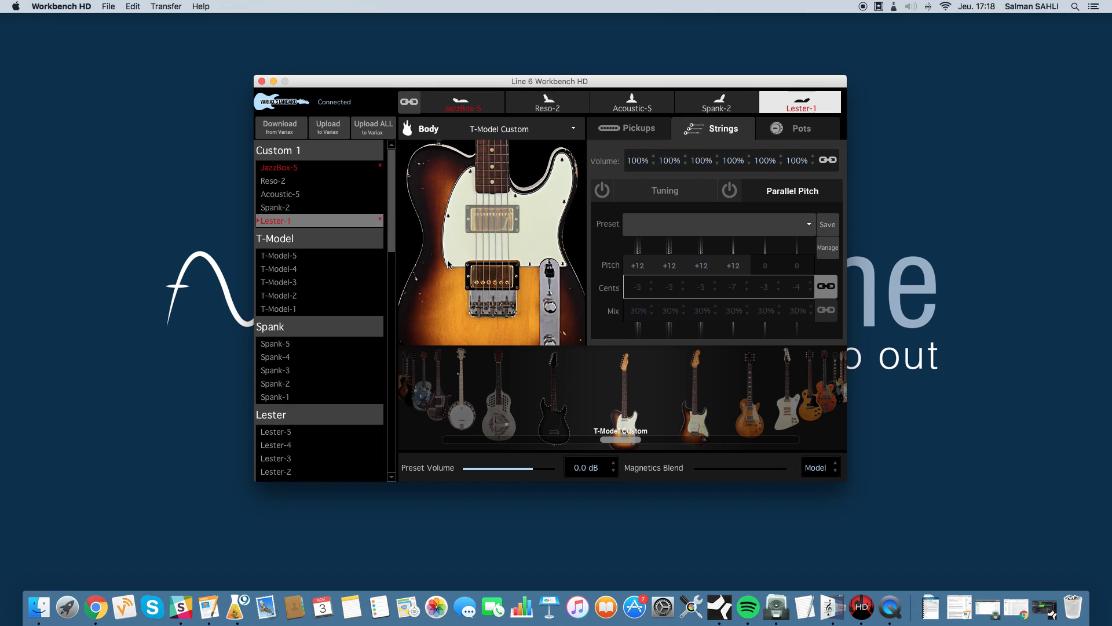
left_click(637, 138)
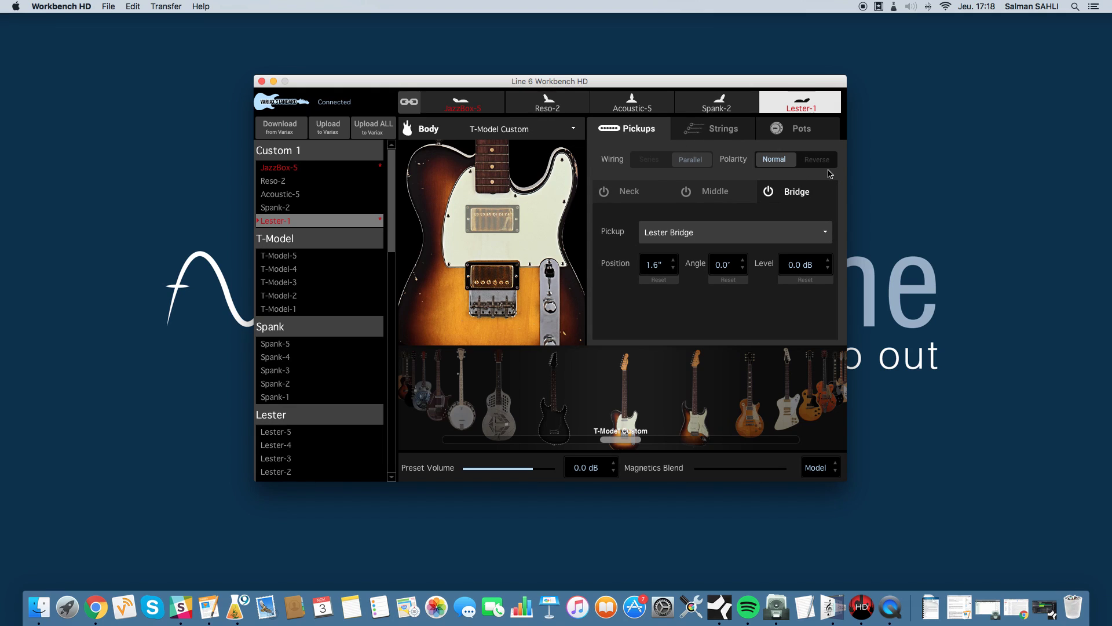
Step: Try the neck pickup on Lester-1 by enabling it and disabling it again
left_click(603, 193)
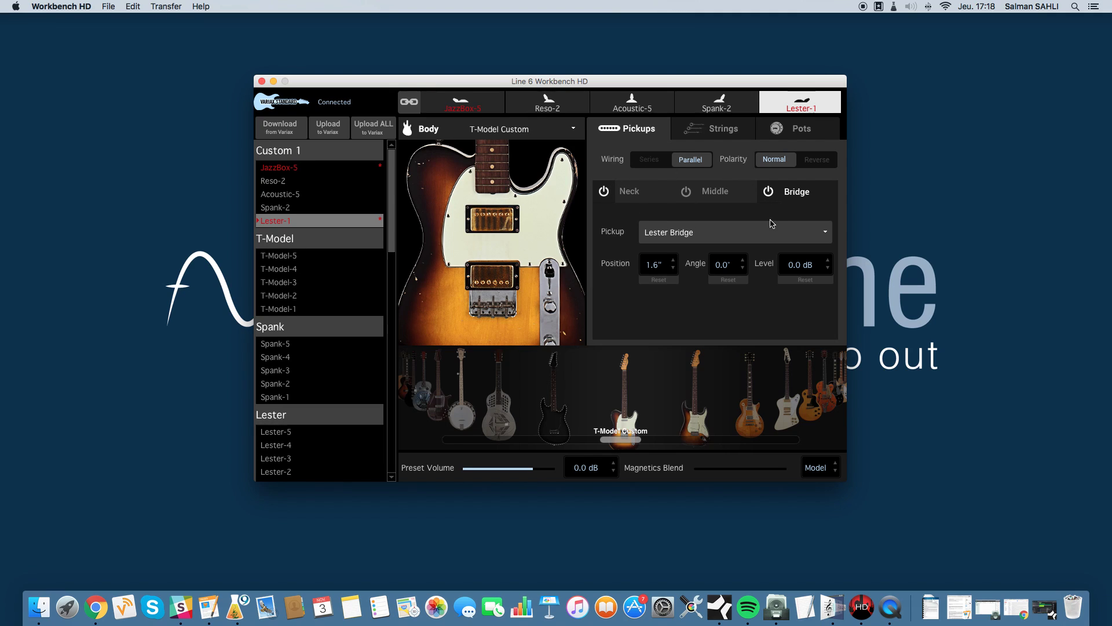
left_click(605, 193)
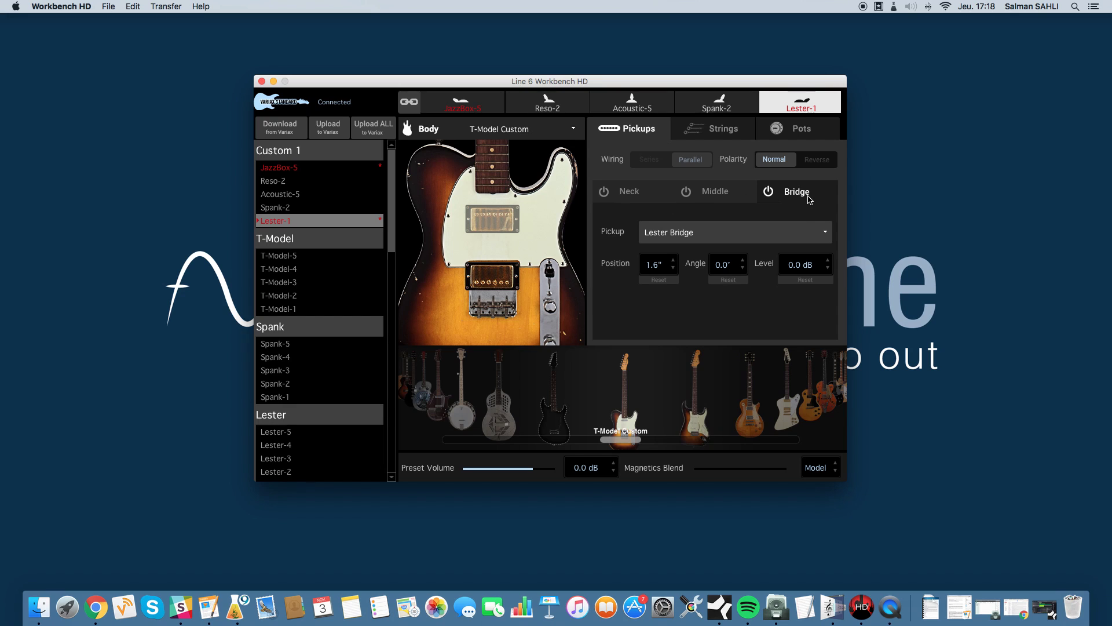
Step: Look through the available pickup models and set the bridge pickup of Lester-1 to T-Model Bridge
left_click(700, 238)
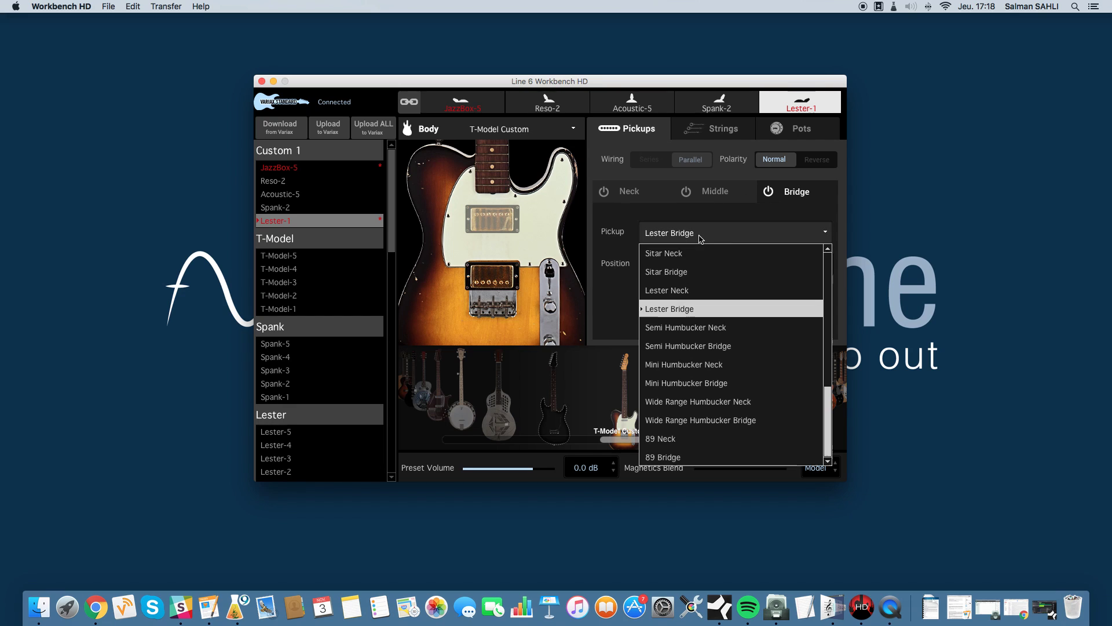
scroll(695, 283, "up", 10)
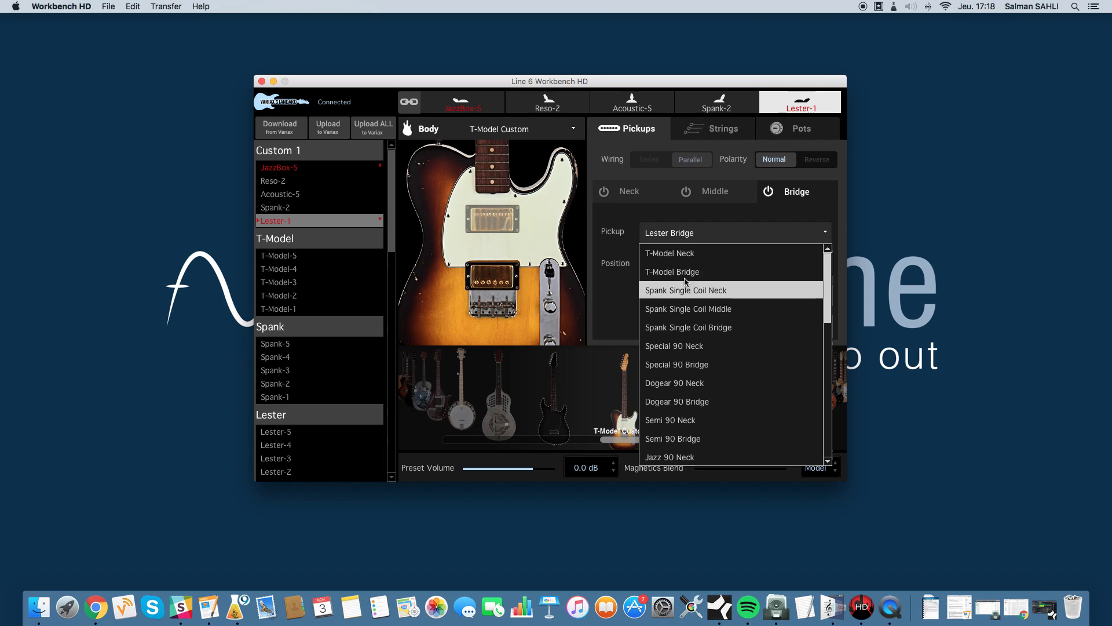
scroll(689, 278, "down", 10)
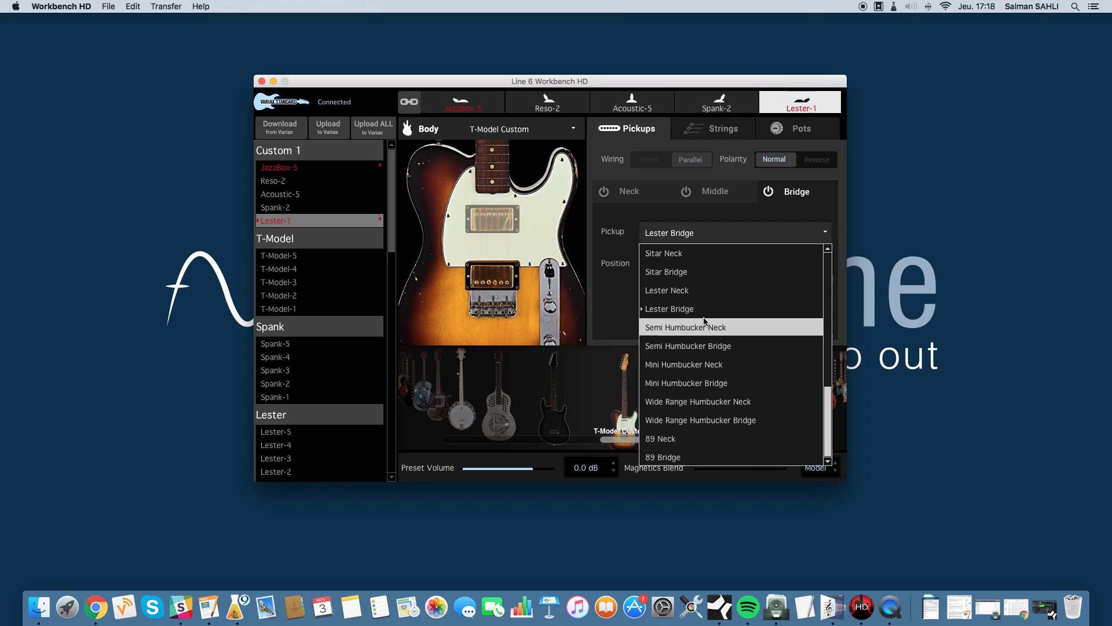
scroll(704, 320, "up", 8)
scroll(707, 321, "down", 8)
scroll(719, 319, "up", 10)
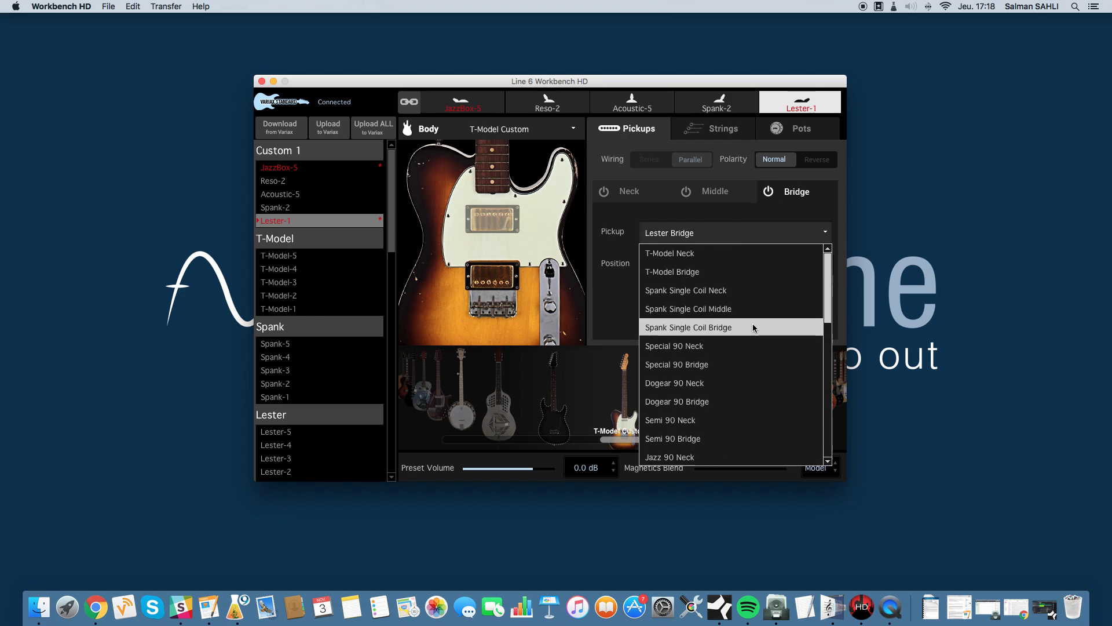
left_click(686, 278)
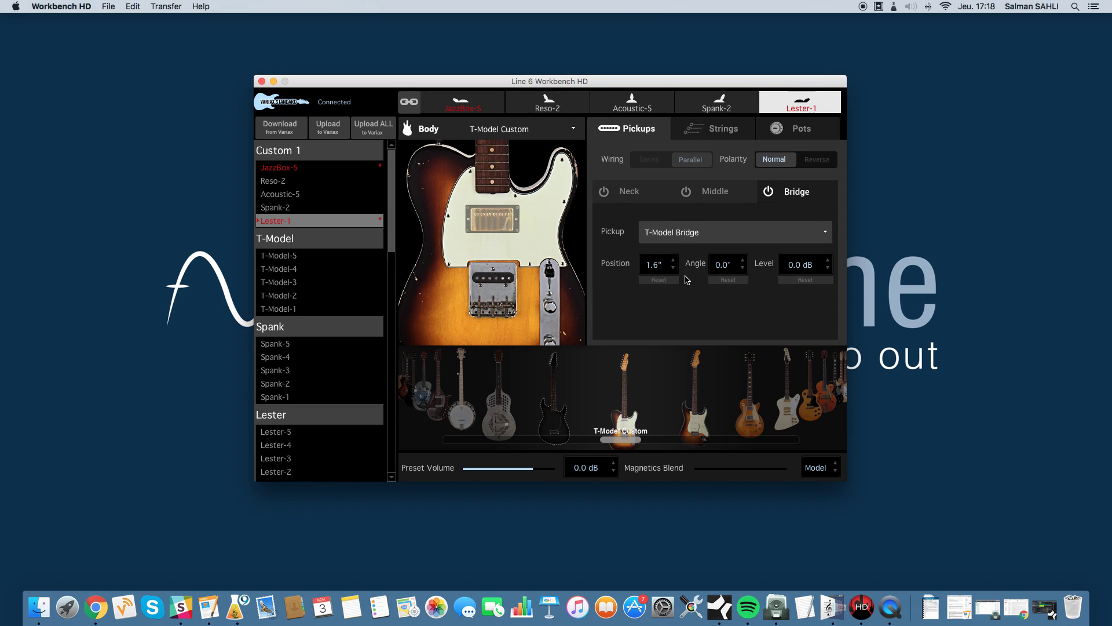
Step: Set the bridge pickup's position to 2.0", and readjust it on the guitar body to about 1.9" with a 2.0° angle
mouse_move(484, 262)
left_click(673, 262)
left_click(673, 261)
left_click(673, 261)
left_click(674, 262)
mouse_move(502, 279)
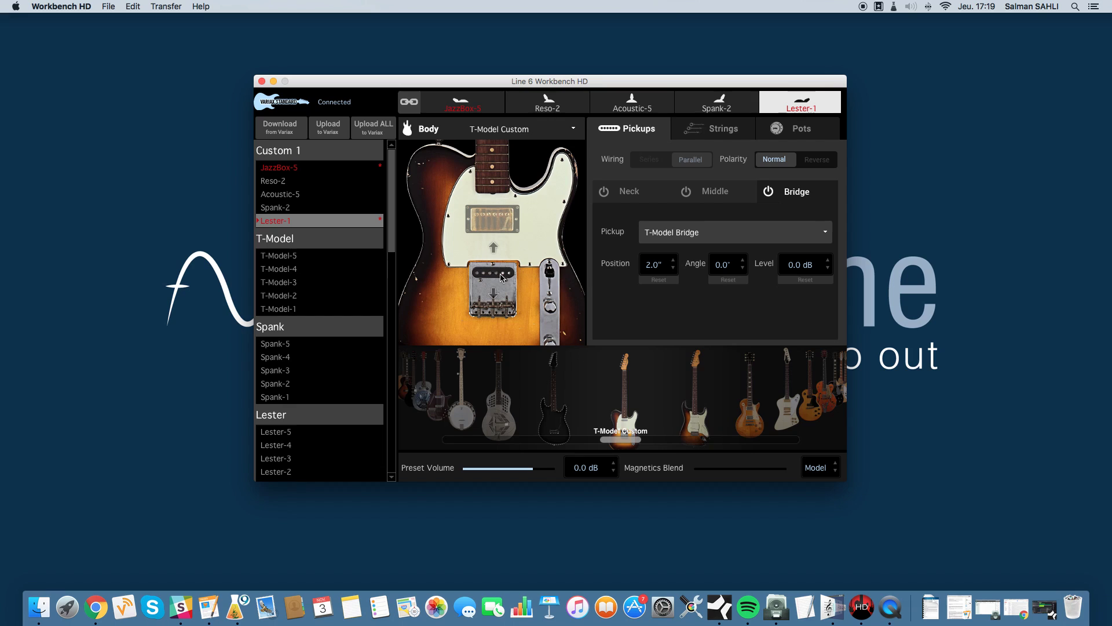
left_click_drag(502, 278, 528, 269)
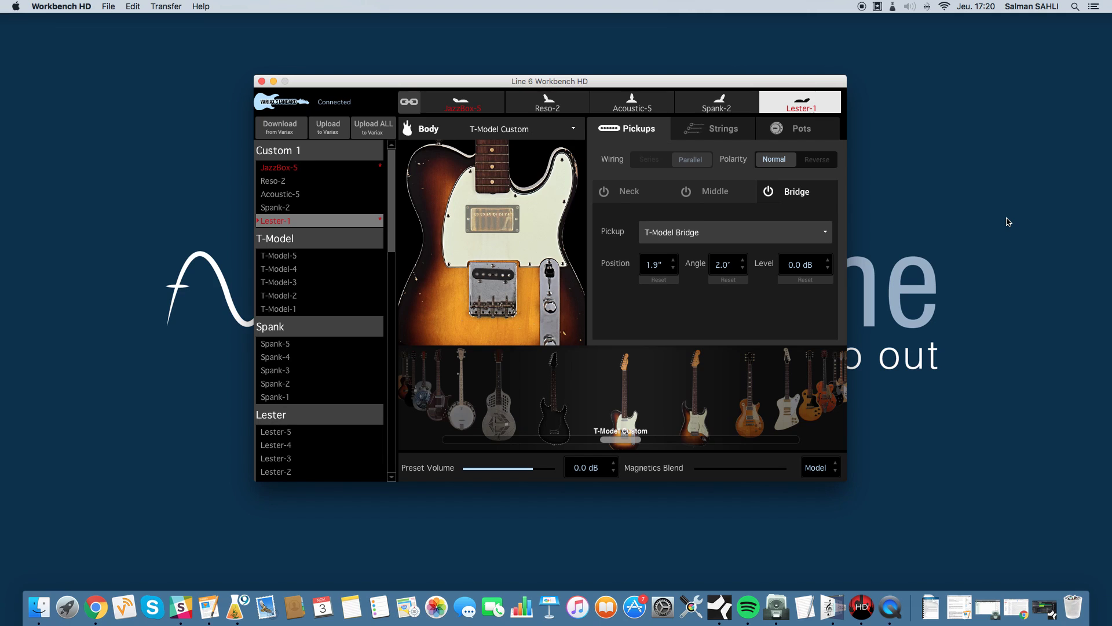
Step: Try the Jazz 90 Neck model as the bridge pickup and change it back to T-Model Bridge
left_click(763, 235)
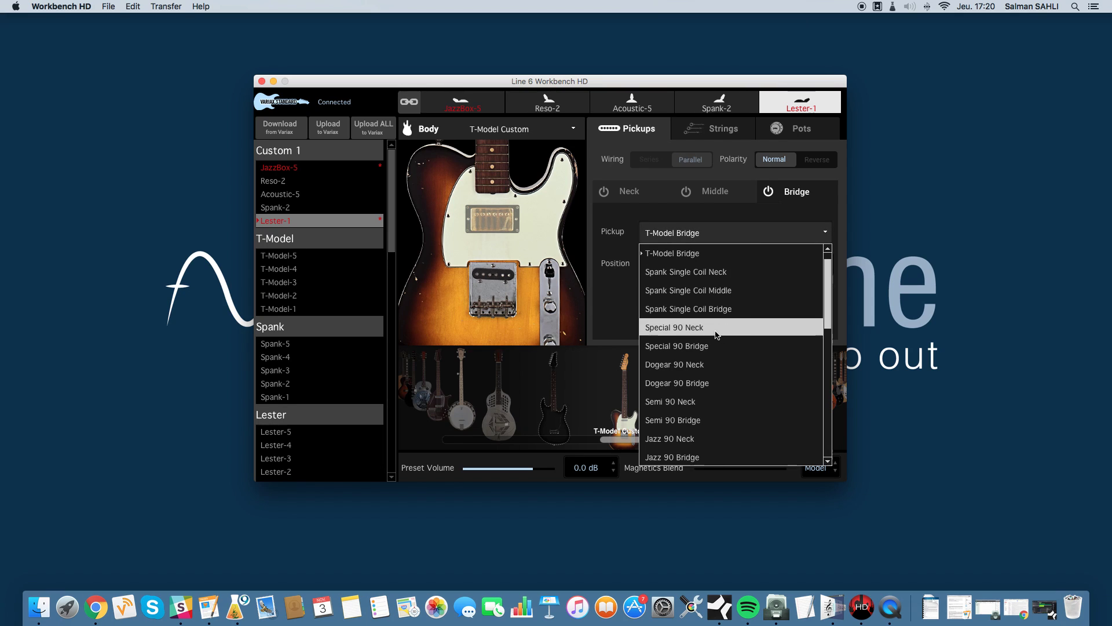
scroll(709, 357, "down", 3)
scroll(683, 314, "up", 1)
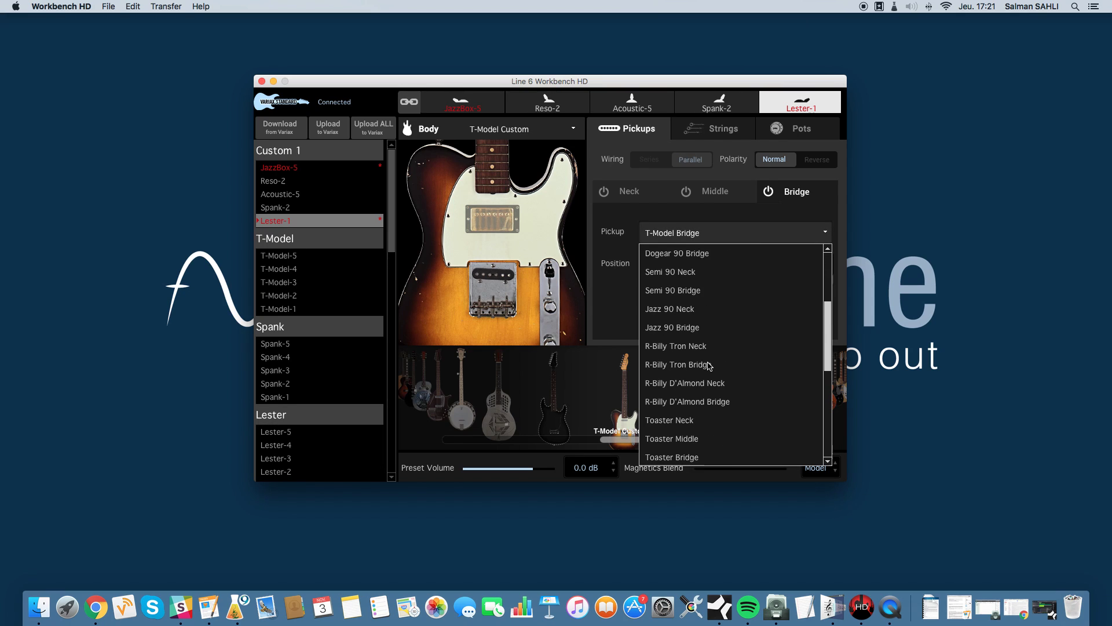
left_click(683, 312)
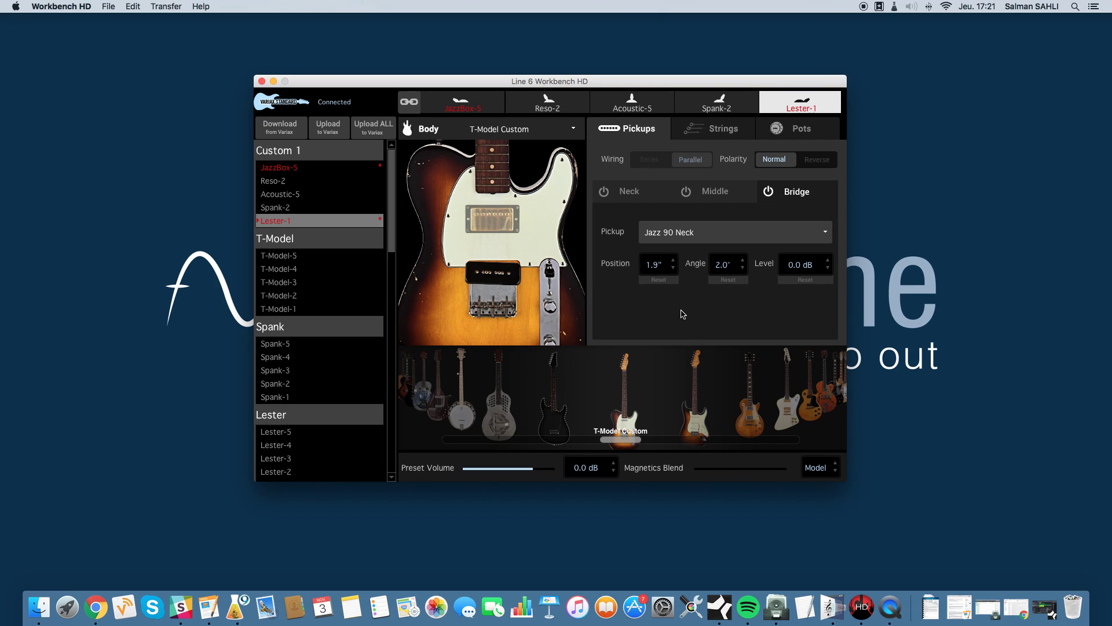
left_click(700, 232)
scroll(701, 299, "up", 4)
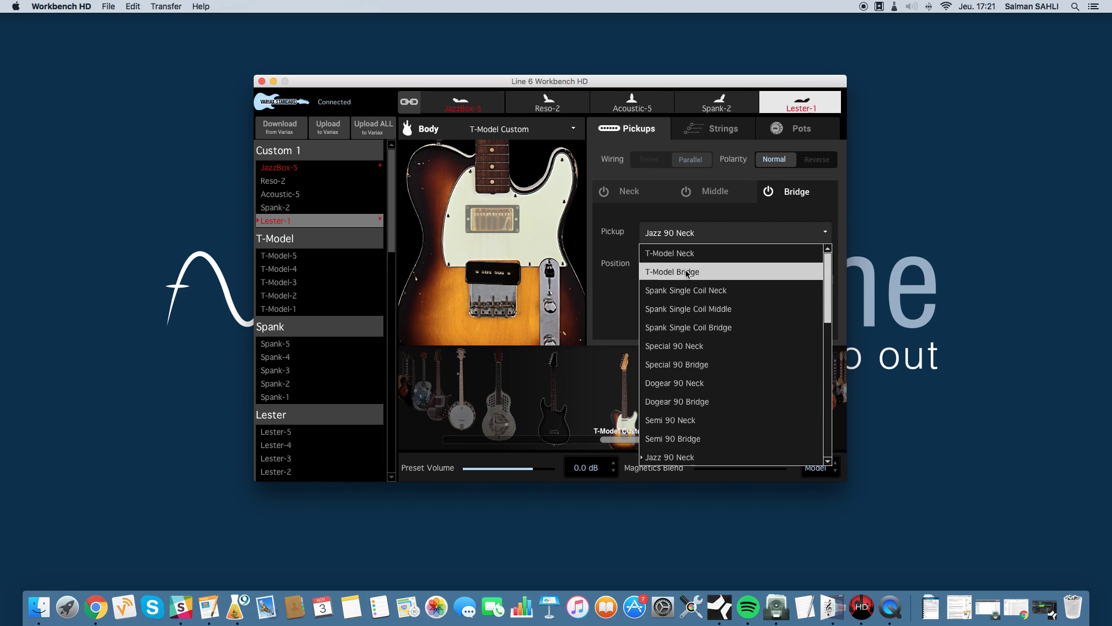
left_click(689, 272)
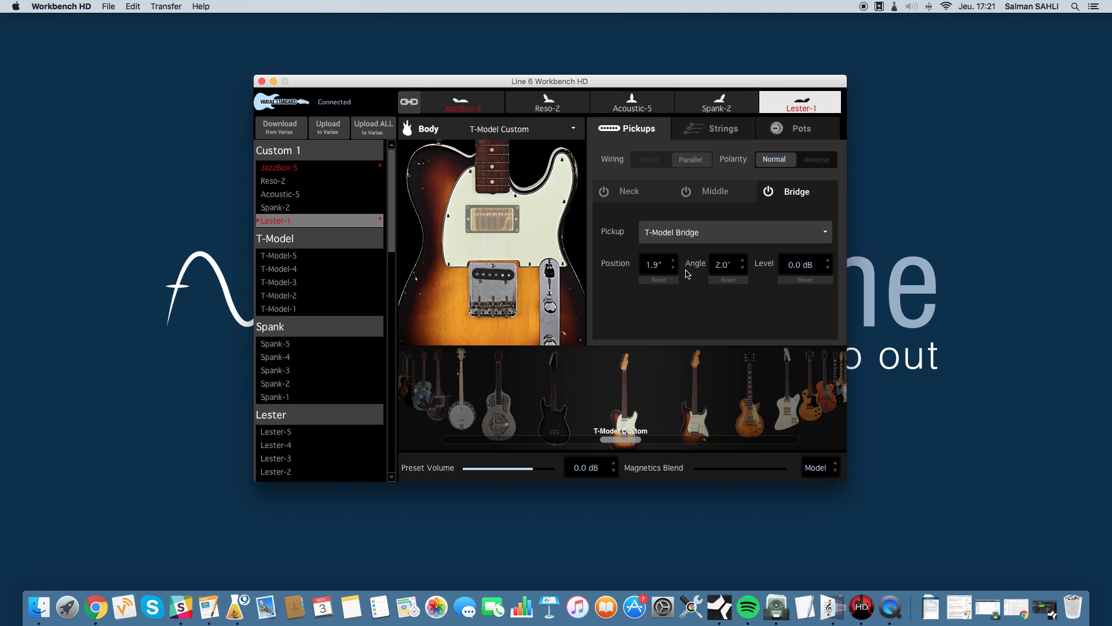
Step: Slide the bridge pickup along the strings to about 1.1", and move it back toward the neck to about 2.8"
left_click_drag(492, 276, 490, 288)
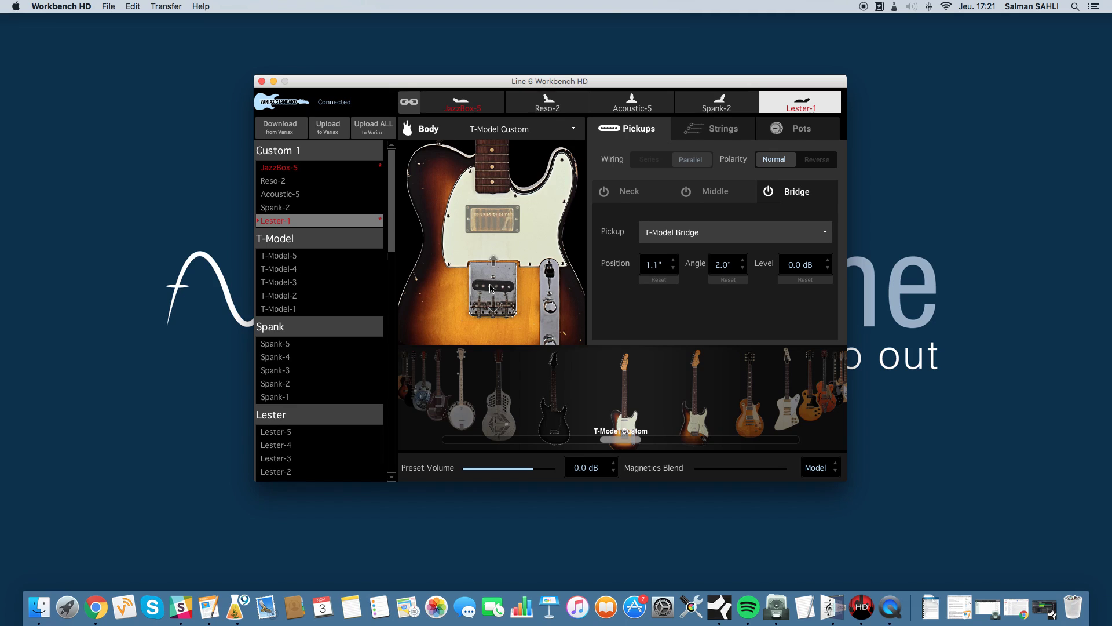
left_click_drag(490, 288, 492, 263)
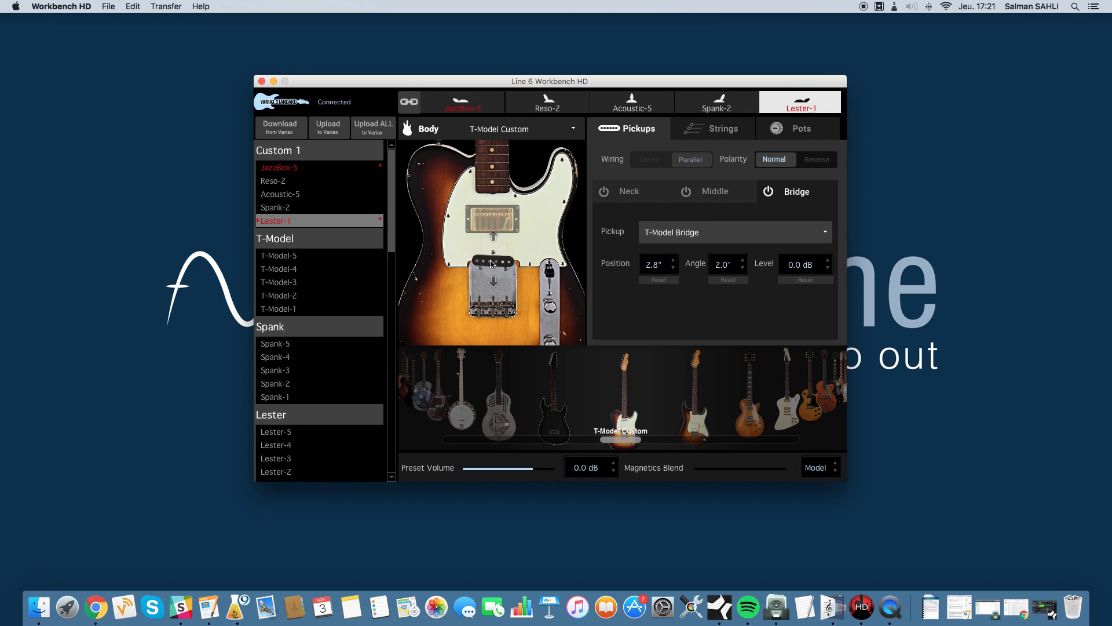
Step: Slide the bridge pickup toward the bridge to about 0.8" and rotate it back and forth, ending at about 14.0°
left_click_drag(492, 263, 485, 293)
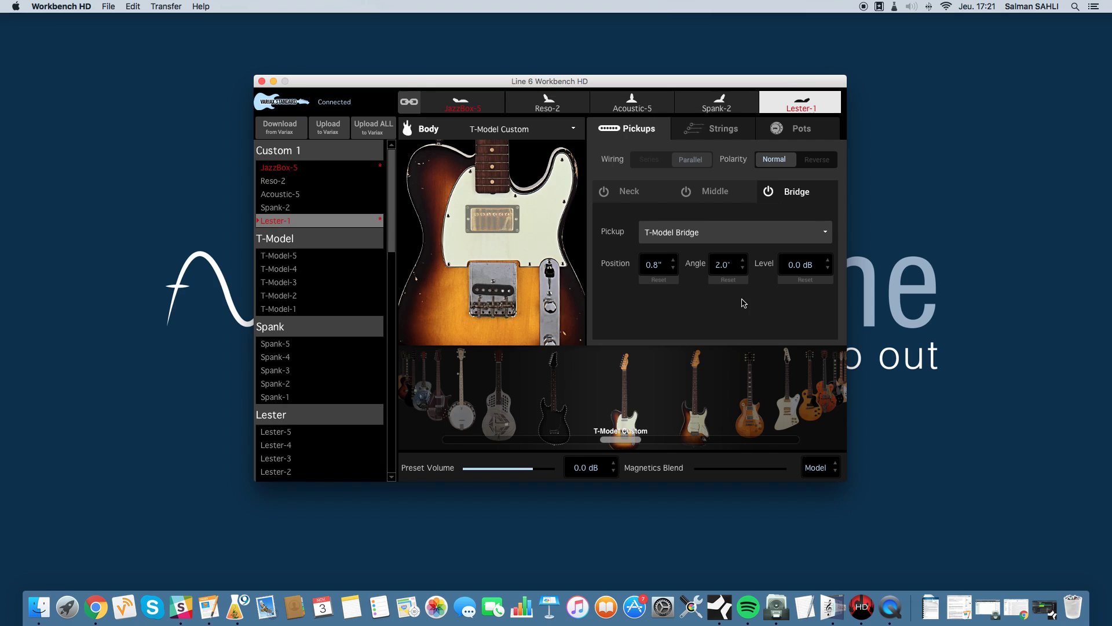
mouse_move(522, 285)
left_click_drag(522, 285, 523, 291)
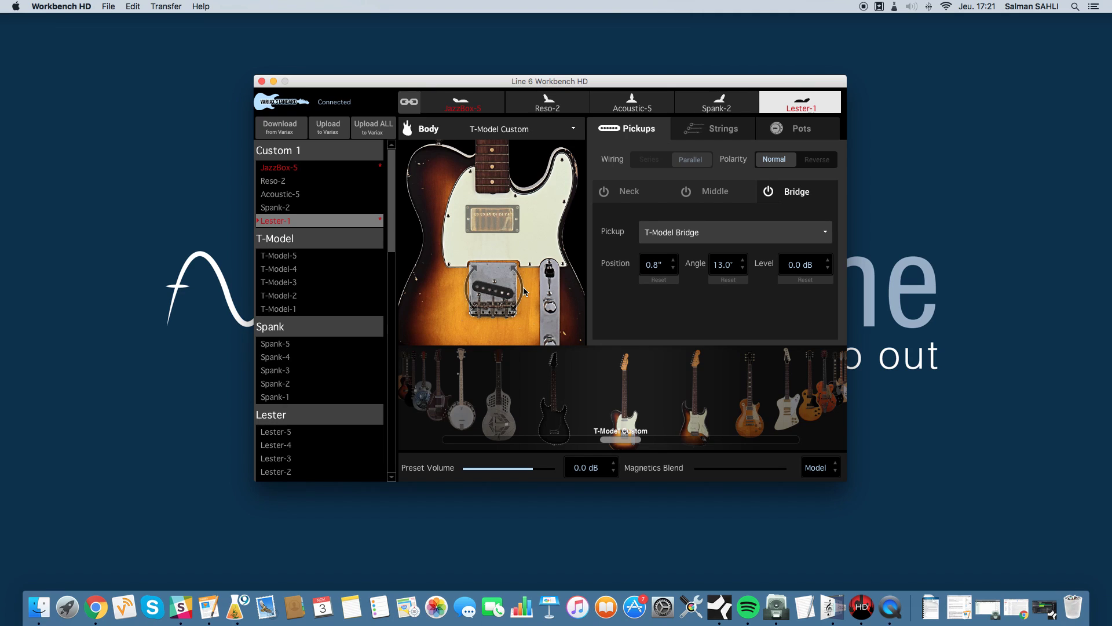
left_click_drag(524, 290, 529, 264)
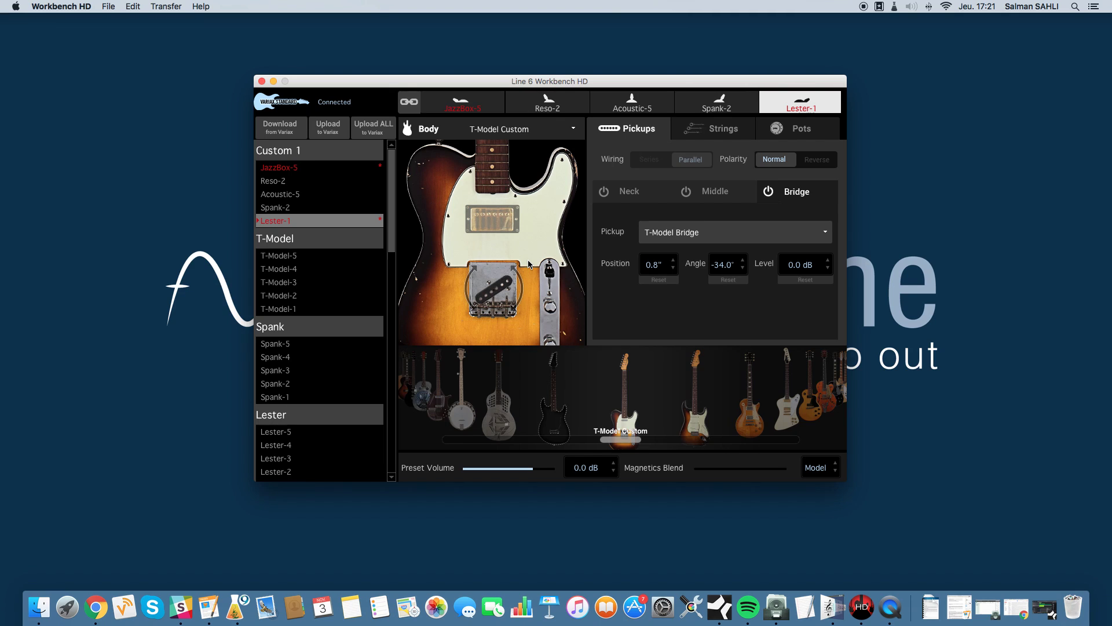
left_click_drag(525, 266, 535, 301)
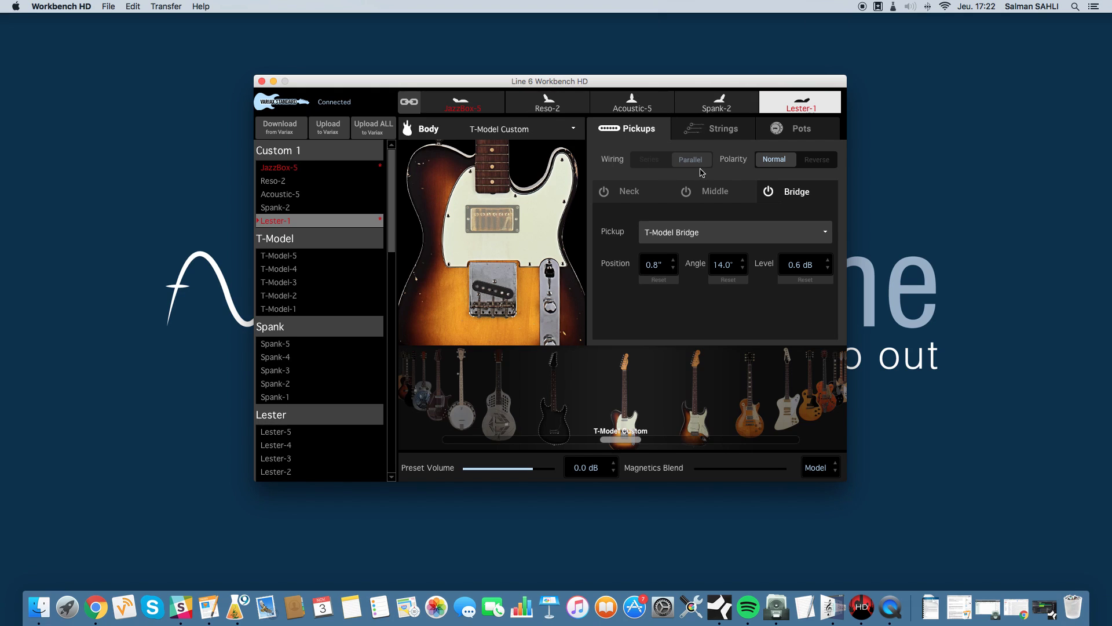
Step: Try Reverse polarity for the pickups and set it back to Normal
left_click(822, 165)
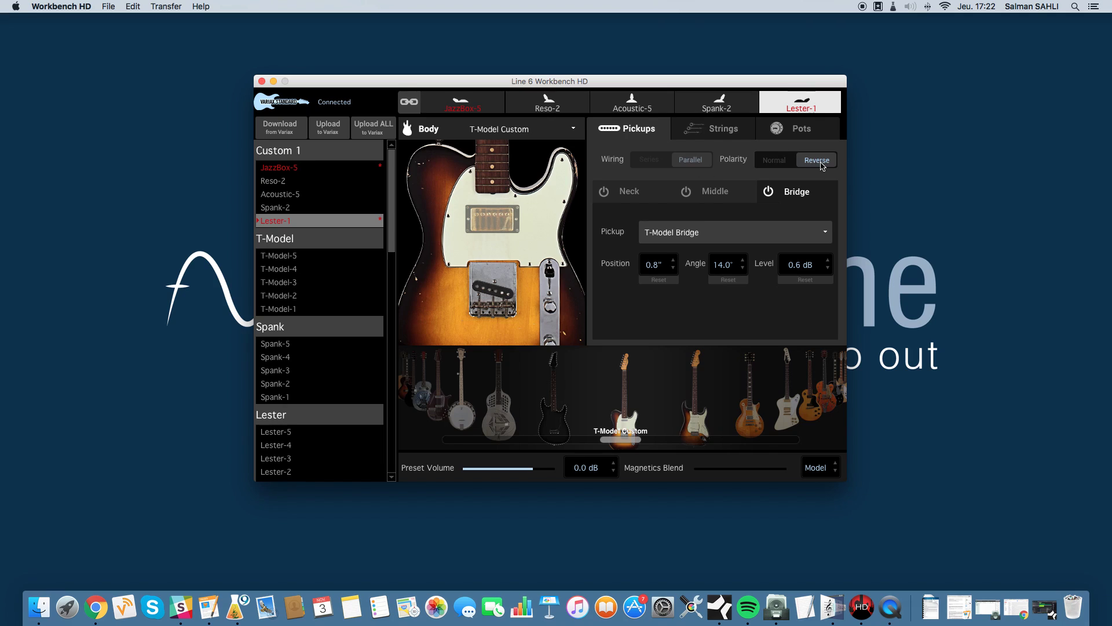
left_click(765, 164)
Step: In the string settings, link the six string volumes, lower them together, raise them back to 100% and unlink them
left_click(724, 133)
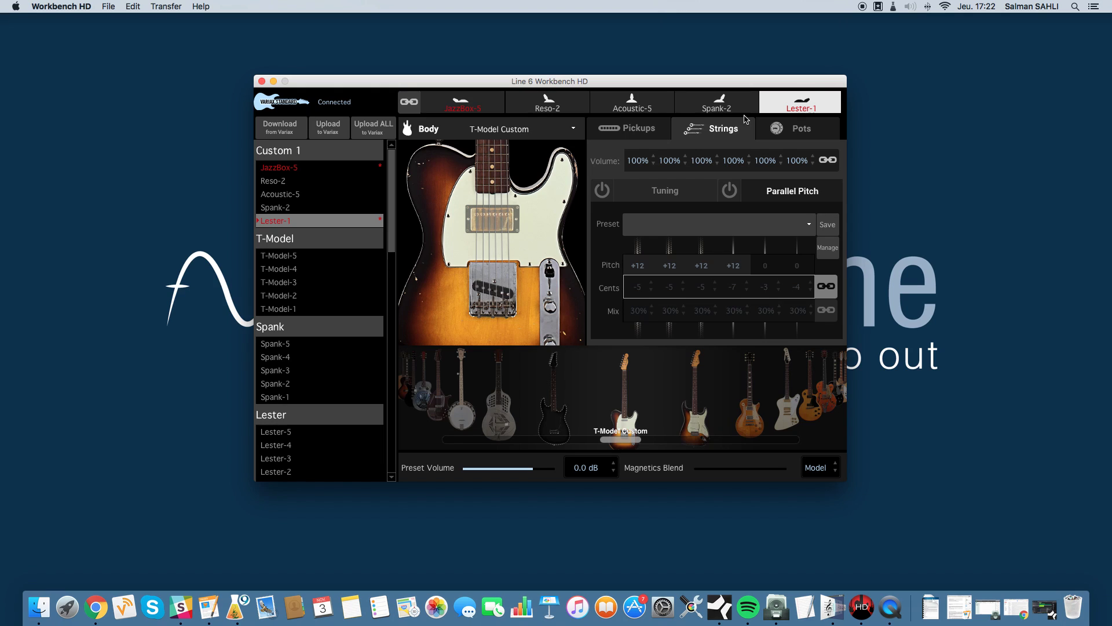
left_click(650, 193)
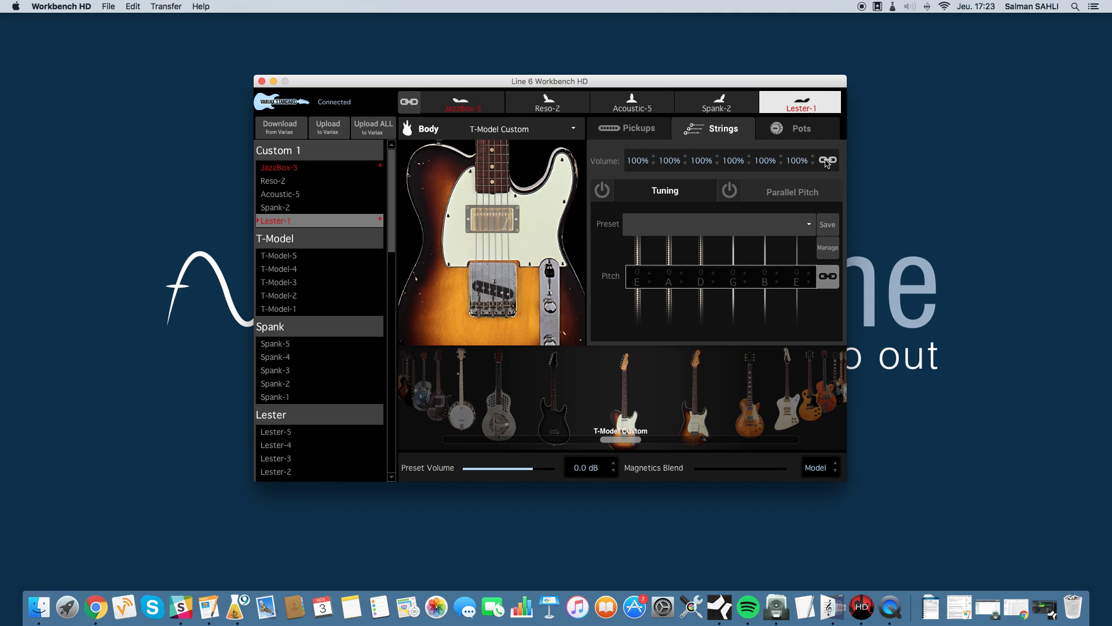
left_click(654, 163)
left_click(653, 164)
left_click(654, 165)
left_click(654, 164)
left_click(655, 157)
left_click(655, 157)
left_click(655, 158)
left_click(655, 158)
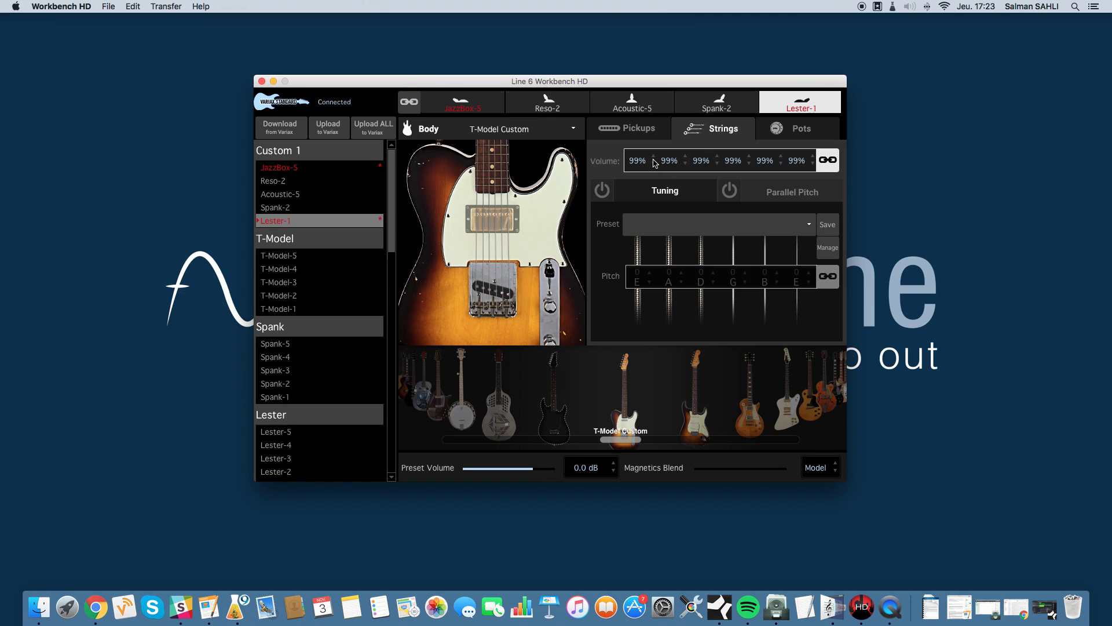
left_click(833, 160)
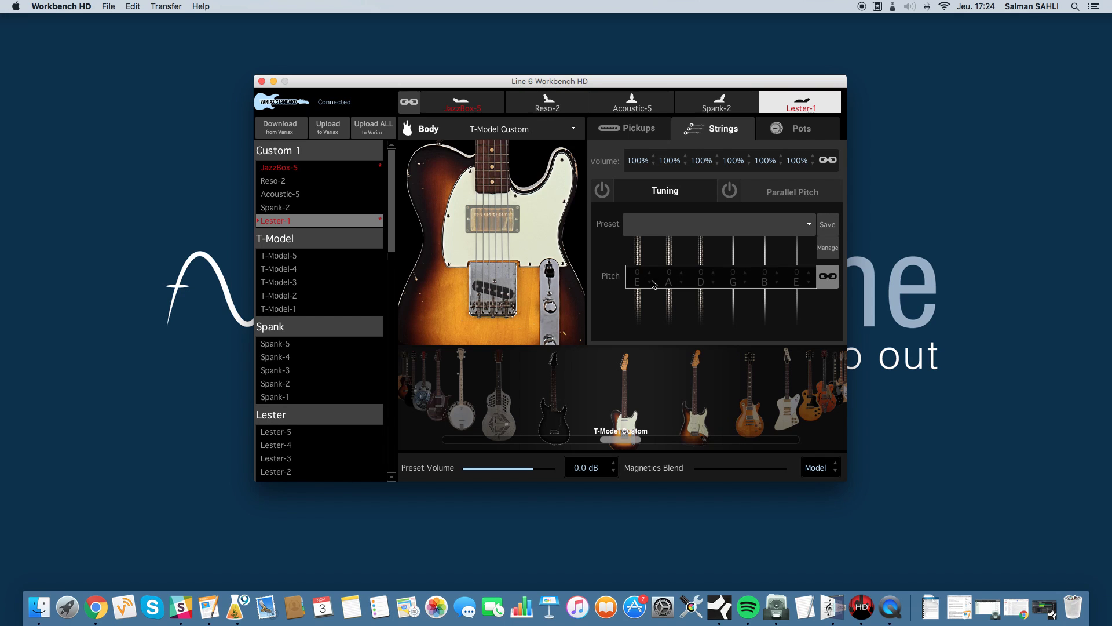
Step: Turn on Tuning, lower all linked strings by one semitone and raise them back to 0
left_click(602, 191)
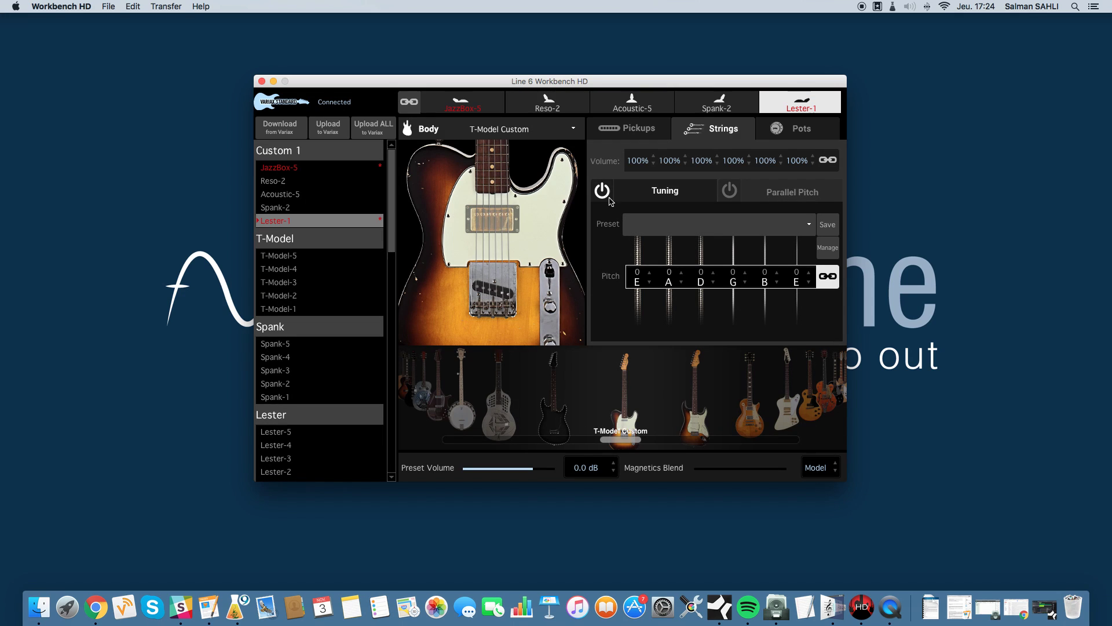
left_click(650, 282)
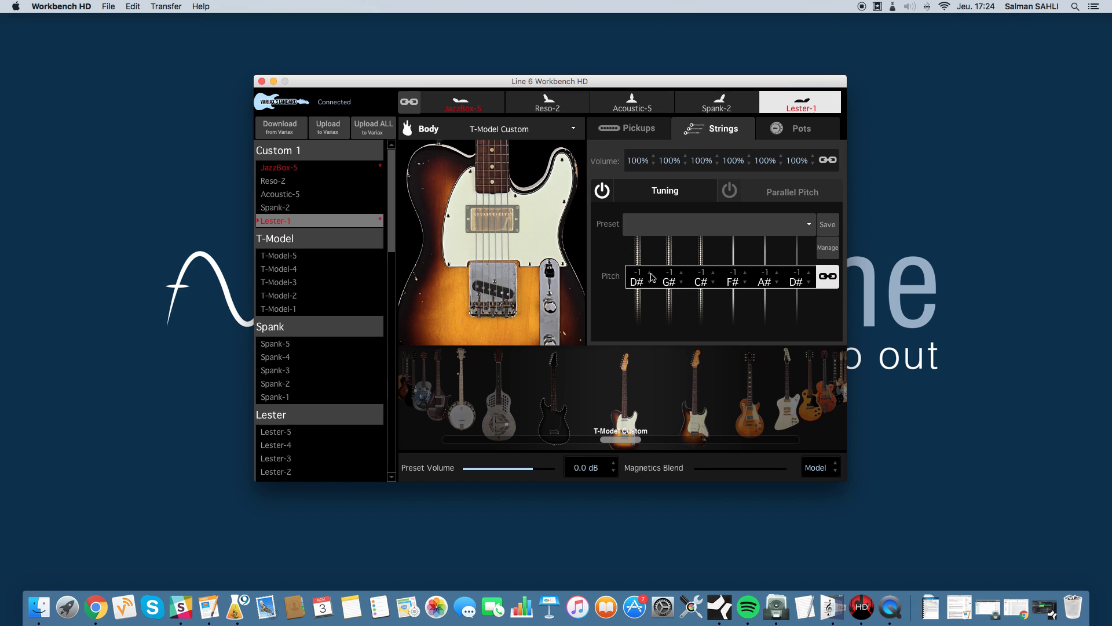
left_click(650, 273)
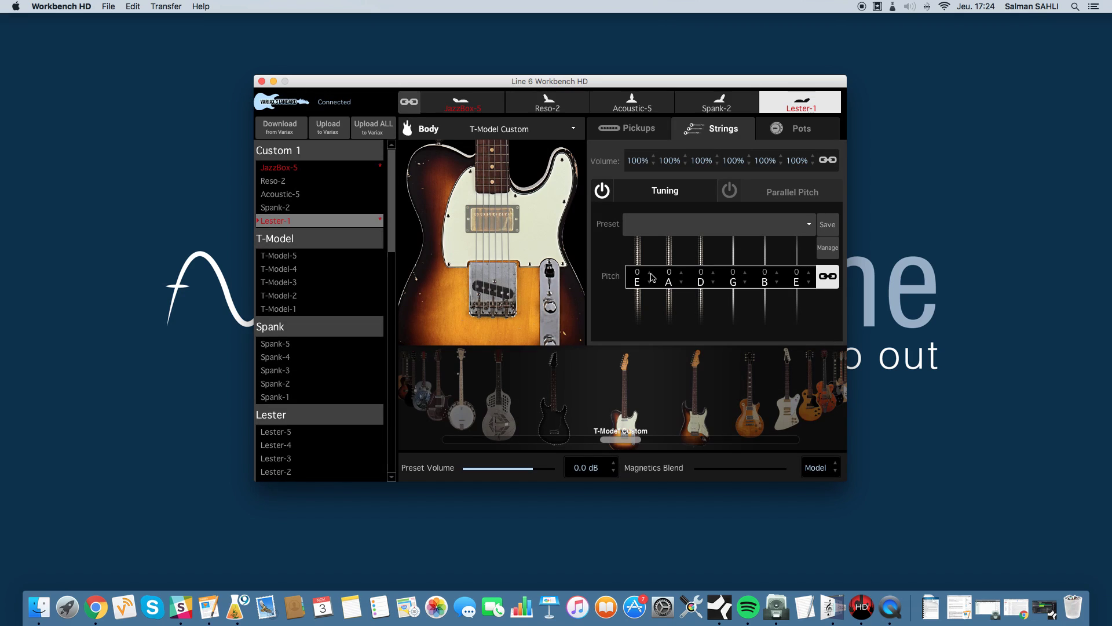
Step: Unlink the string pitches, try lowering only the low E string, restore it to E and relink the strings
left_click(833, 280)
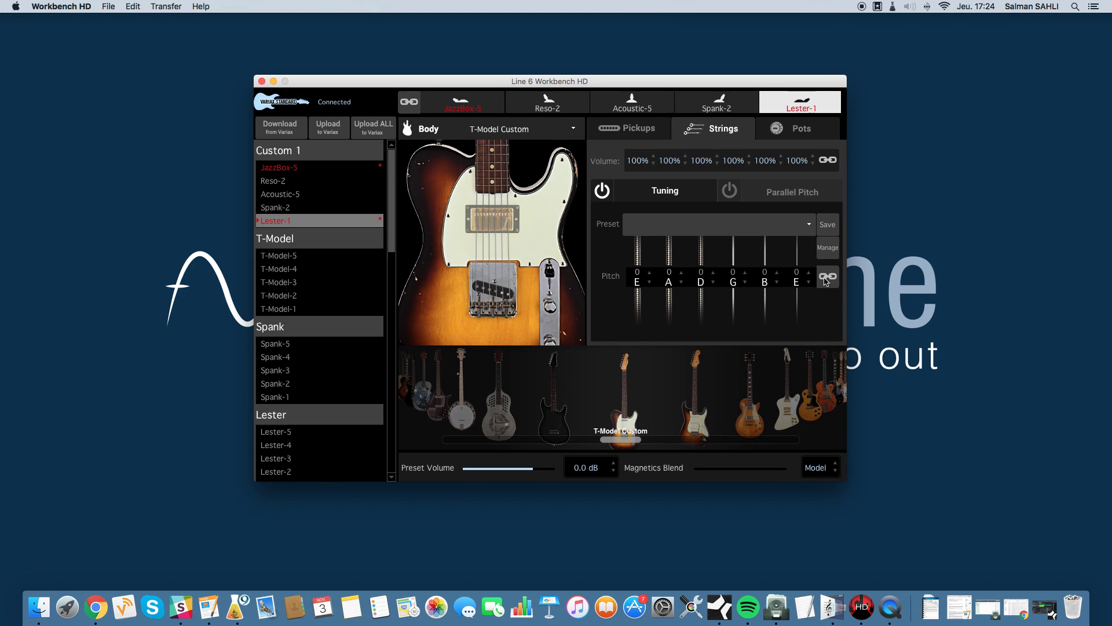
left_click(650, 282)
left_click(650, 283)
left_click(649, 282)
left_click(650, 273)
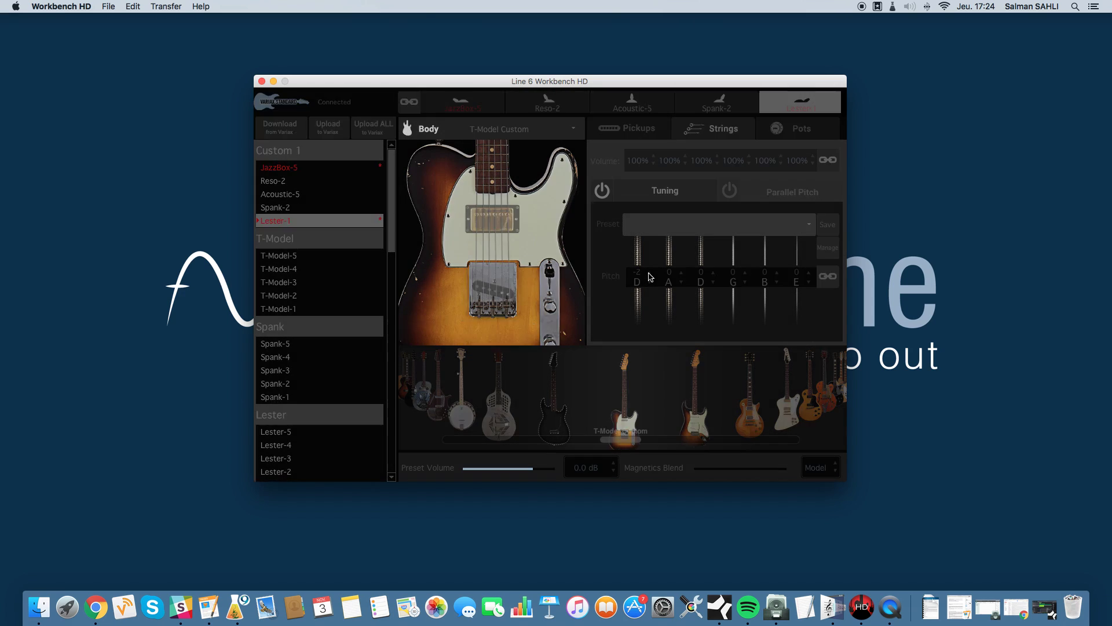
left_click(650, 272)
left_click(650, 273)
left_click(832, 282)
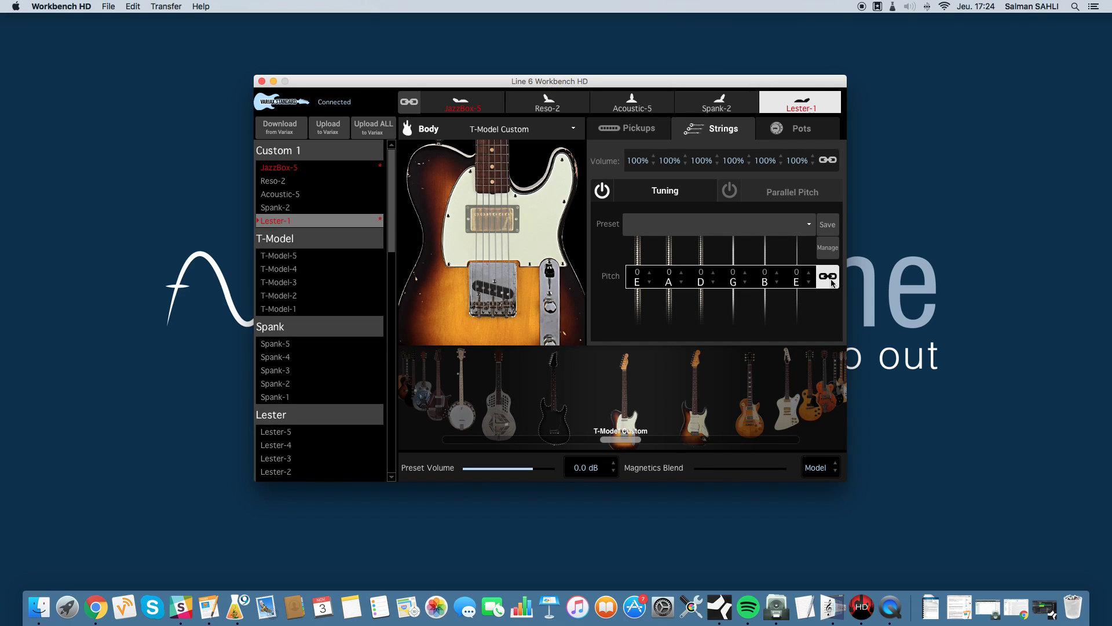
Step: Try lowering all linked strings to -2 (D G C F A D) and one semitone further, and raise them back
left_click(655, 283)
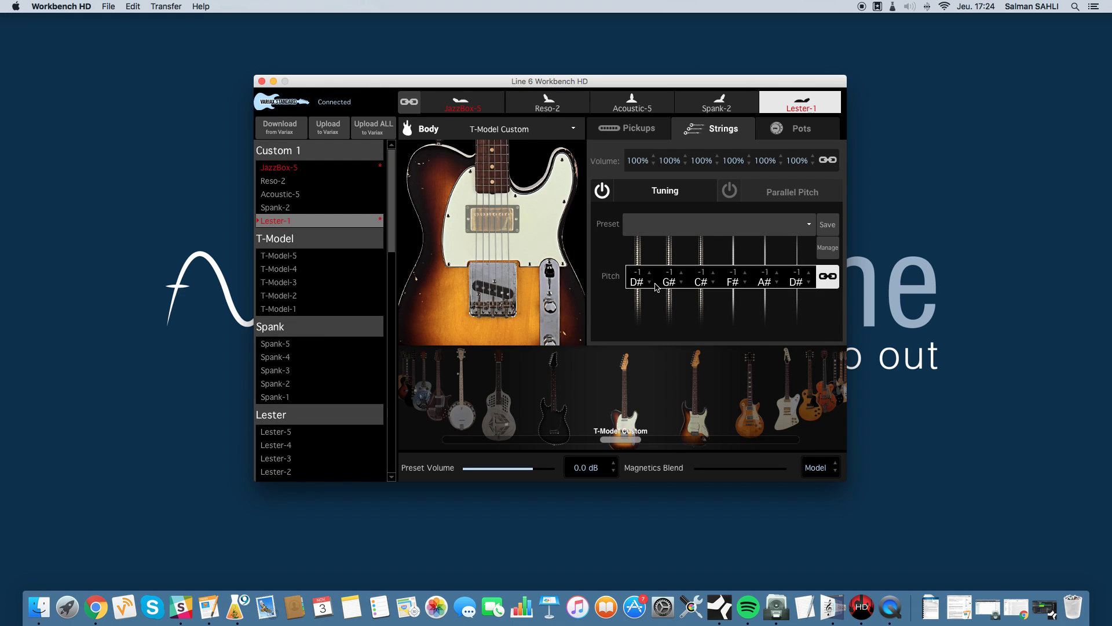
left_click(650, 284)
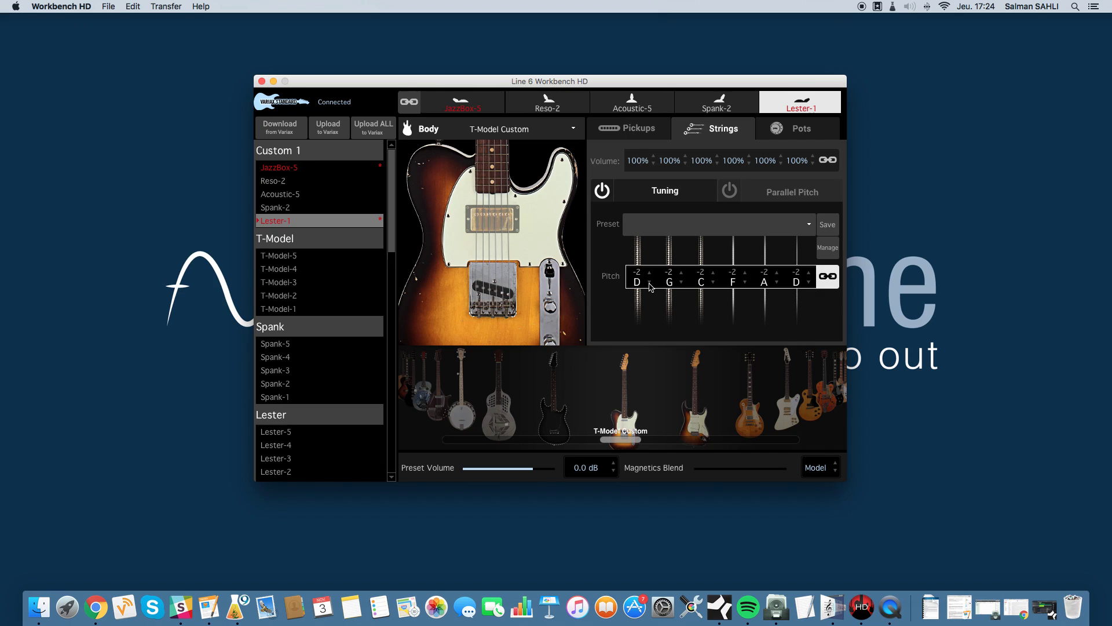
left_click(810, 284)
left_click(810, 275)
left_click(810, 276)
left_click(809, 276)
Step: Turn on Parallel Pitch and set the pitch of the four lowest strings to 0
left_click(773, 193)
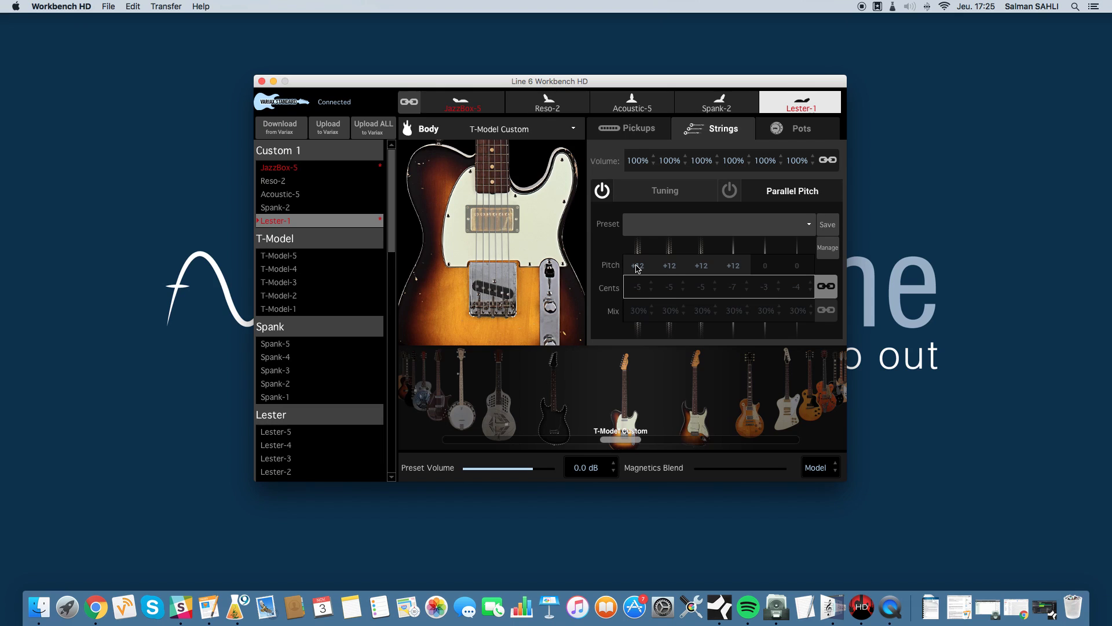
left_click(732, 195)
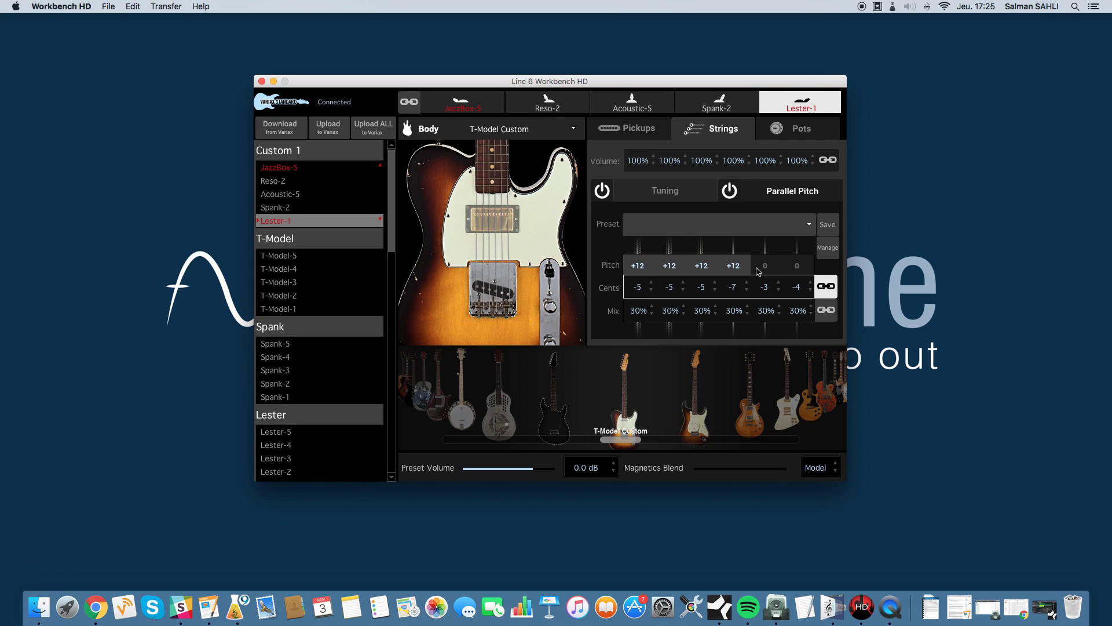
left_click(640, 266)
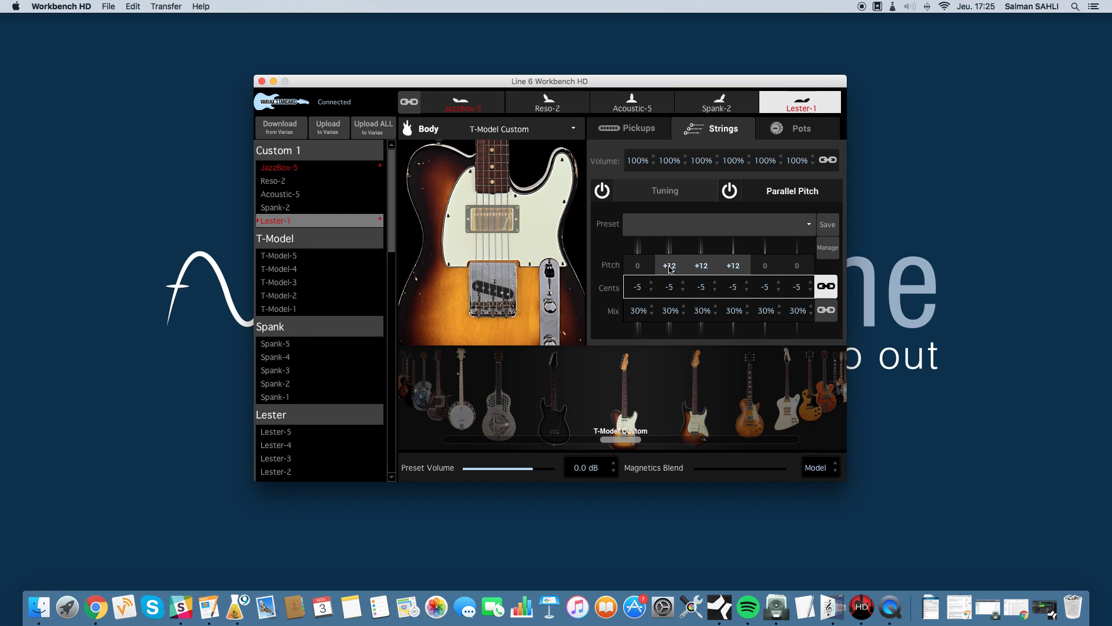
left_click(671, 265)
left_click(698, 266)
left_click(743, 266)
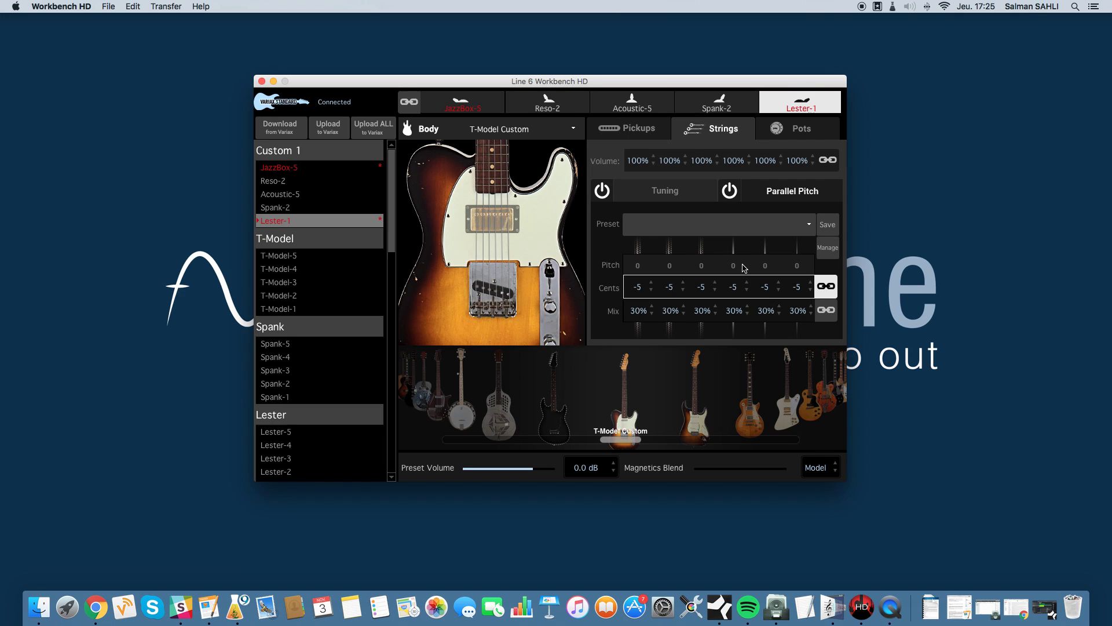
Step: Try a +12 parallel pitch on the high E and D strings and return both to 0
left_click(794, 265)
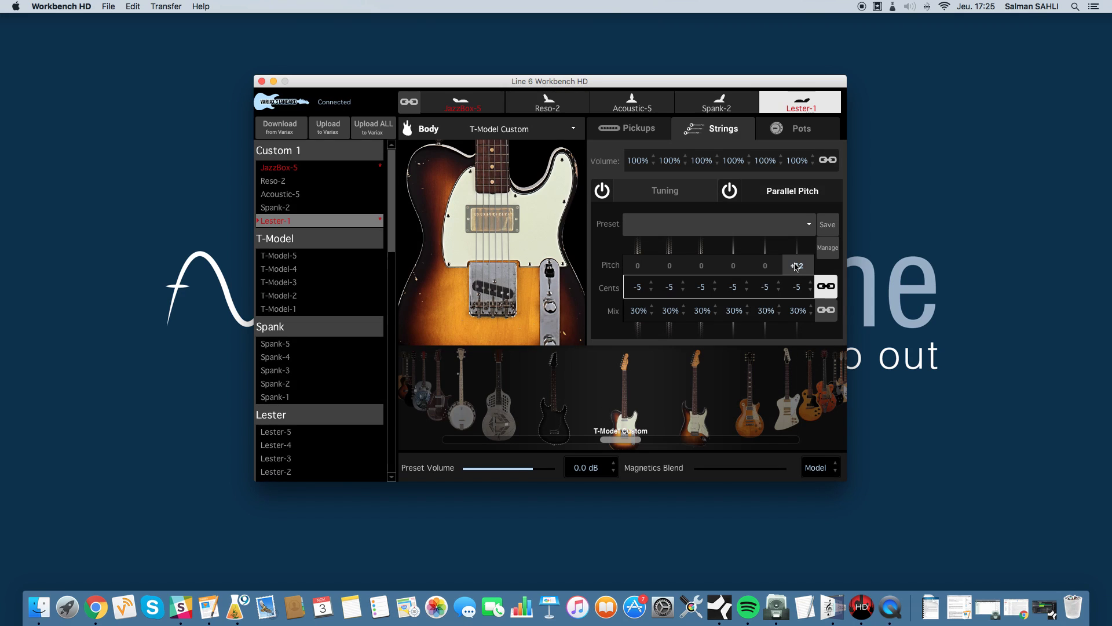
left_click(700, 267)
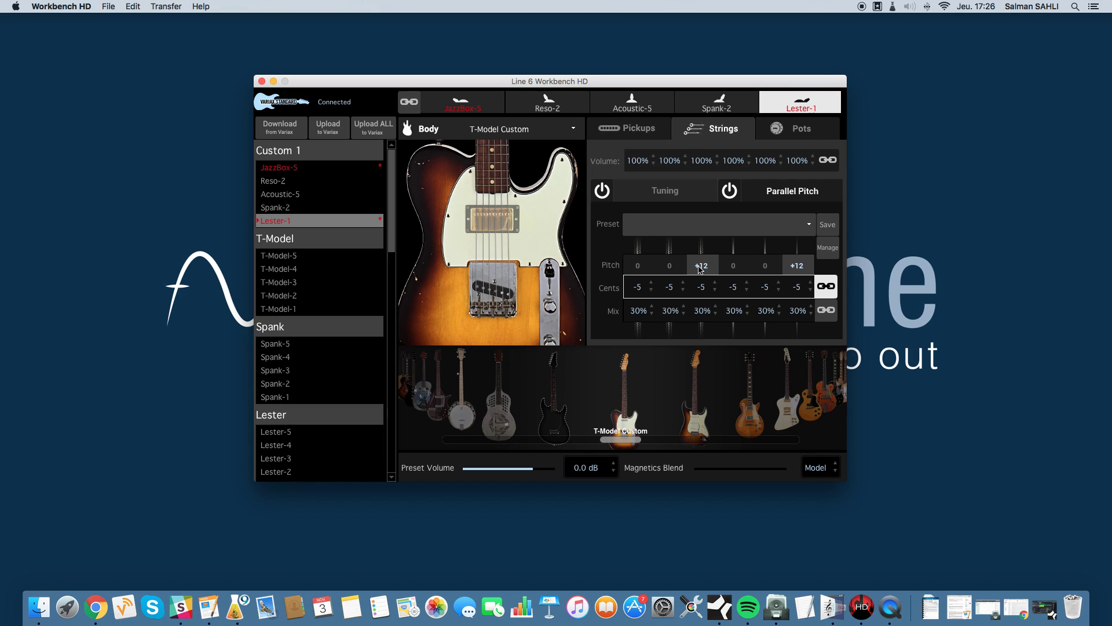
double_click(700, 268)
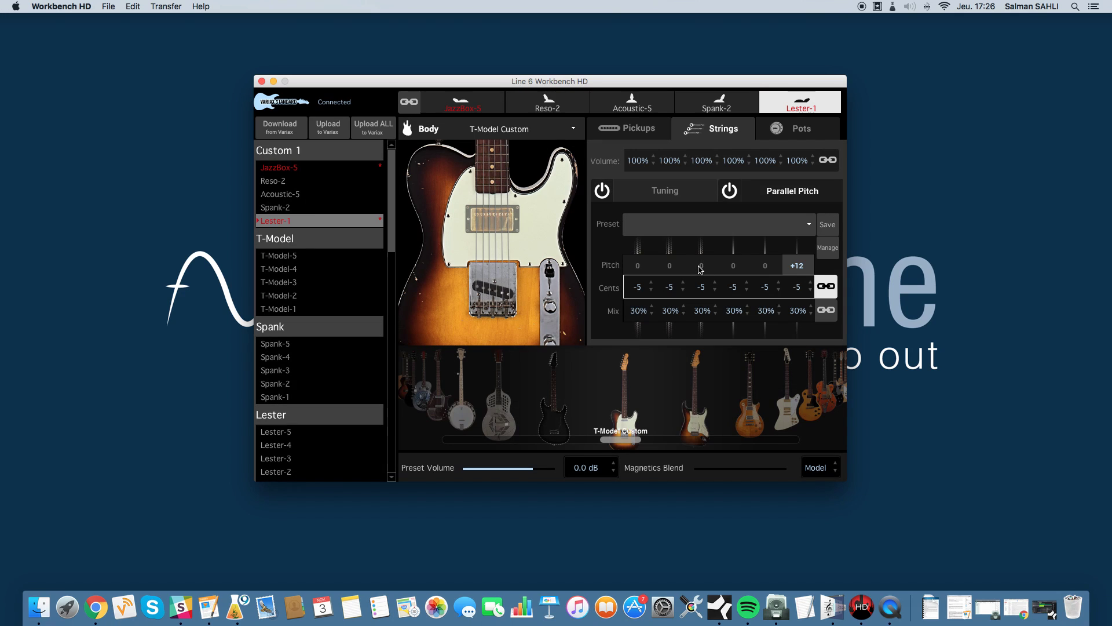
double_click(797, 265)
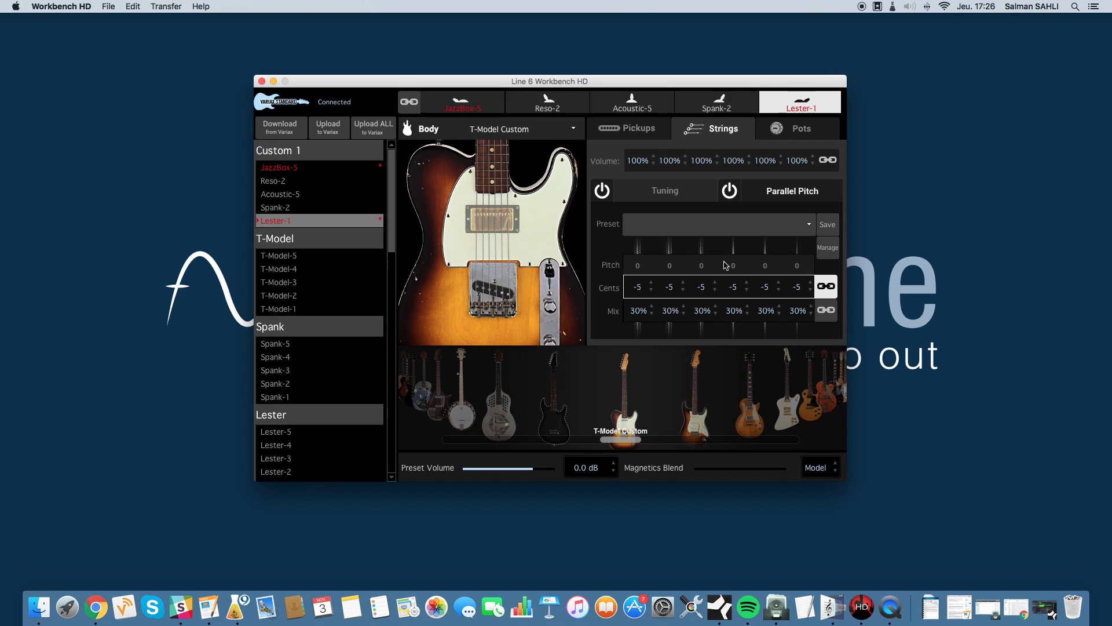
Step: Set the linked parallel pitch Cents of all six strings to 0 and link their Mix values
left_click(652, 283)
left_click(827, 288)
left_click(828, 287)
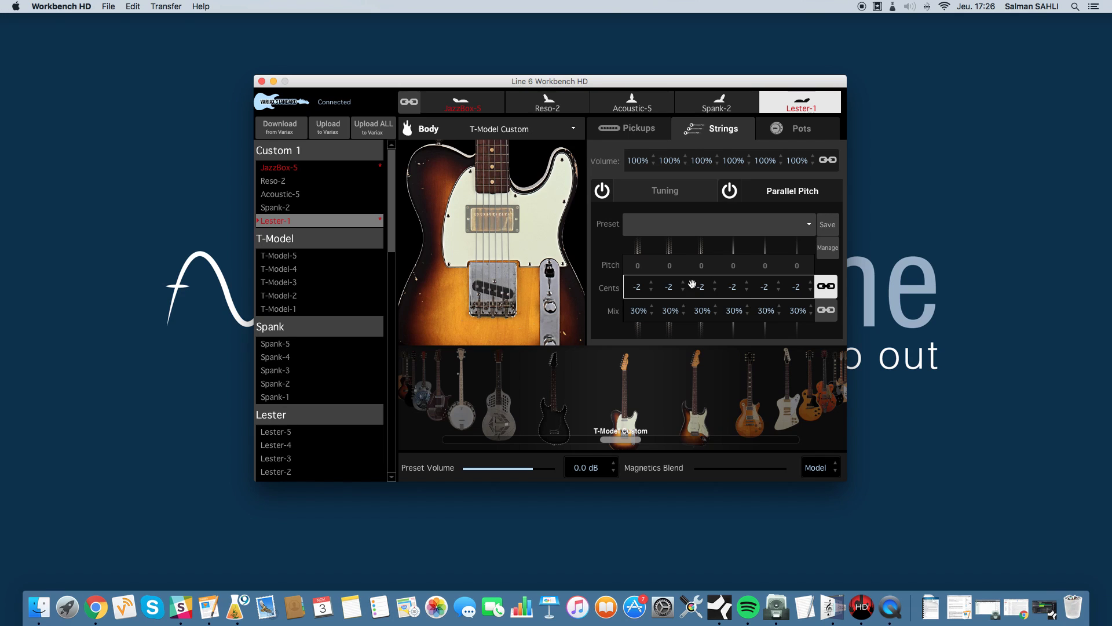
left_click(653, 284)
left_click(653, 284)
left_click(826, 310)
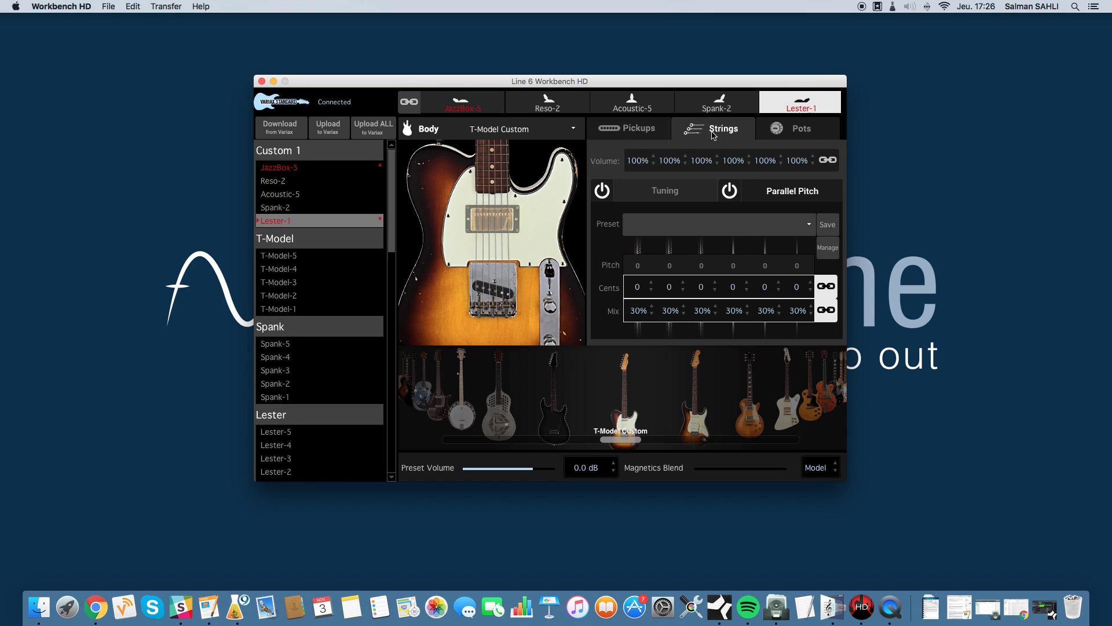
Step: Look through the pickup models offered as tone and volume defaults for the pots, keeping T-Model Bridge
left_click(801, 129)
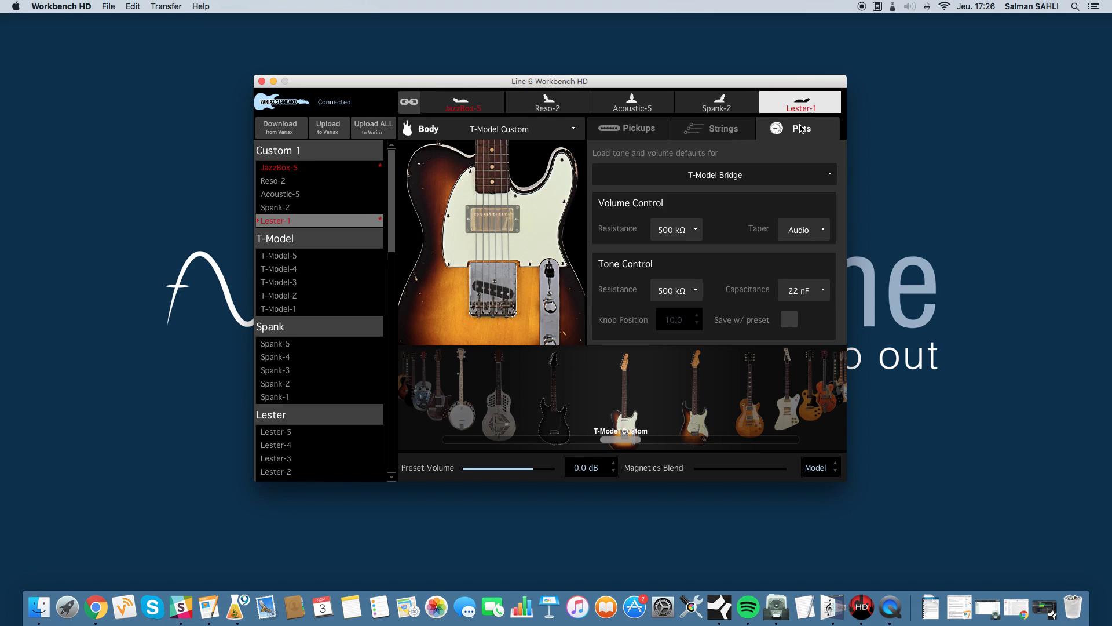
left_click(731, 177)
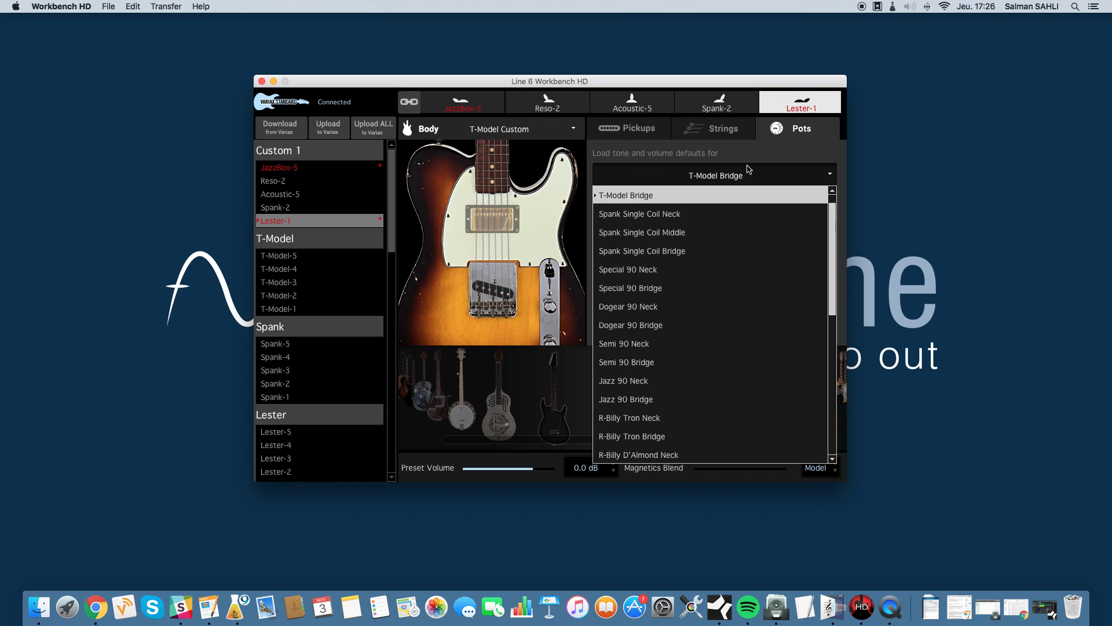
left_click(744, 195)
left_click(748, 175)
scroll(740, 244, "down", 4)
scroll(740, 243, "down", 5)
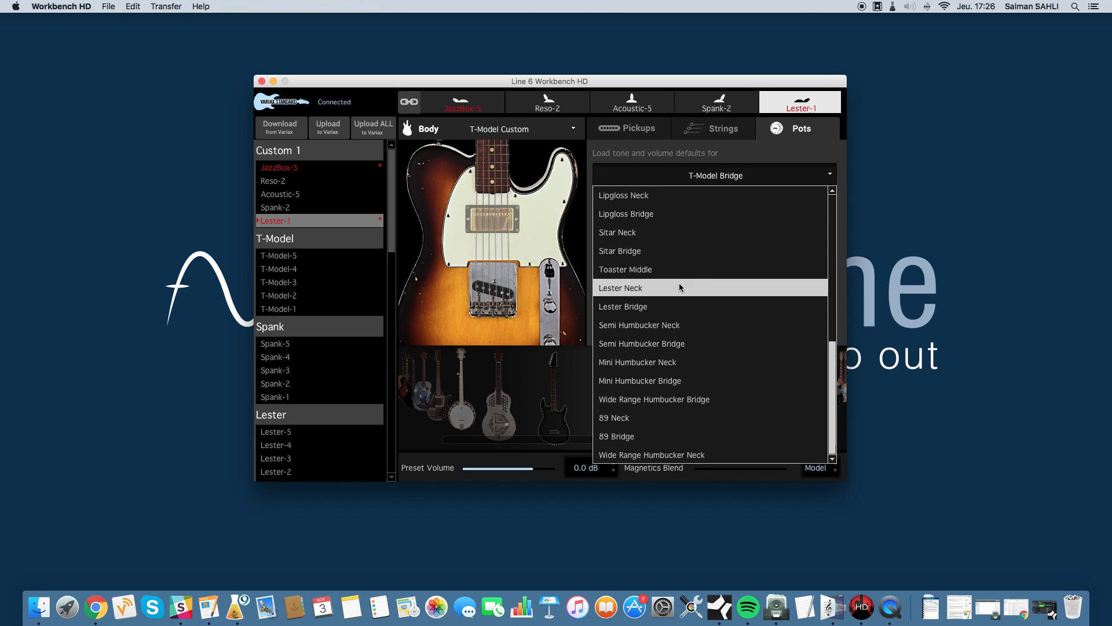
scroll(681, 324, "up", 9)
left_click(765, 153)
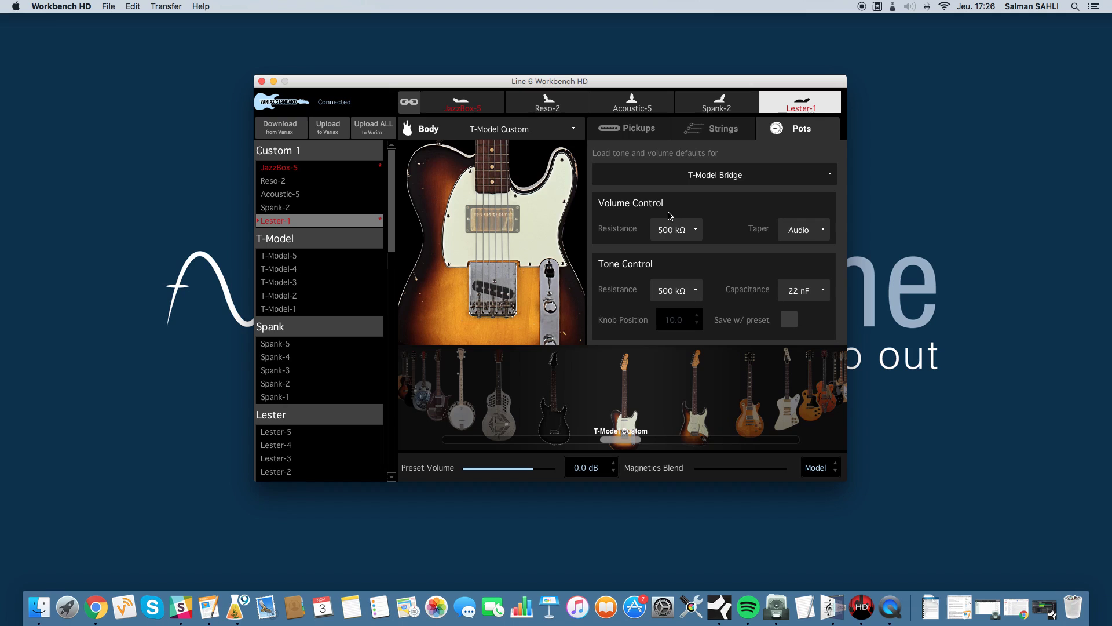
Step: Examine the resistance and taper options of the volume control without changing them
left_click(687, 229)
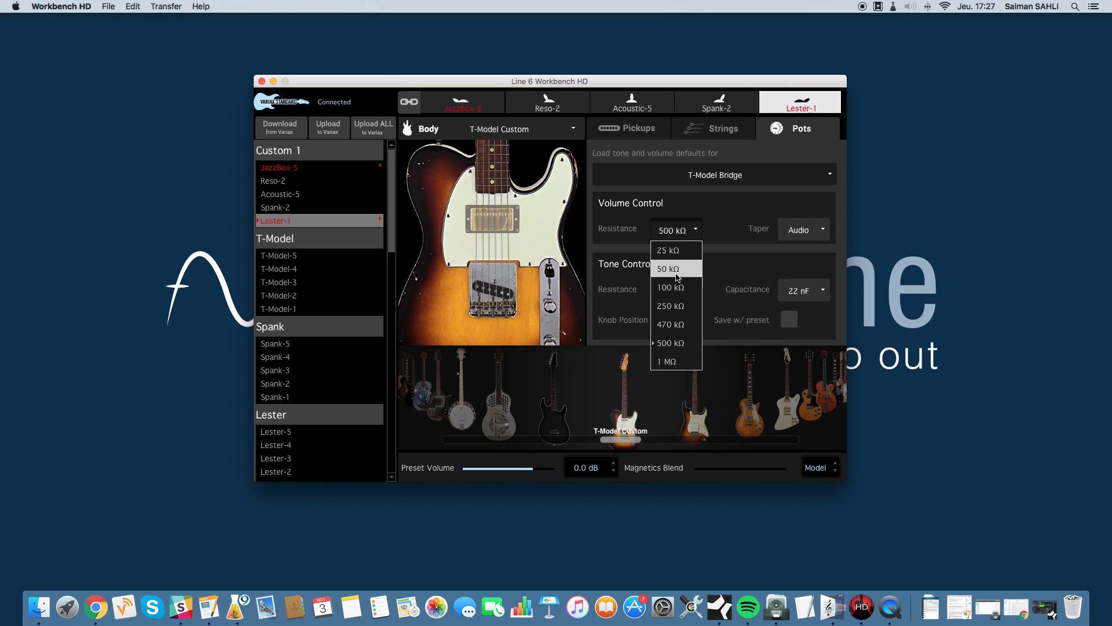
left_click(720, 211)
left_click(793, 231)
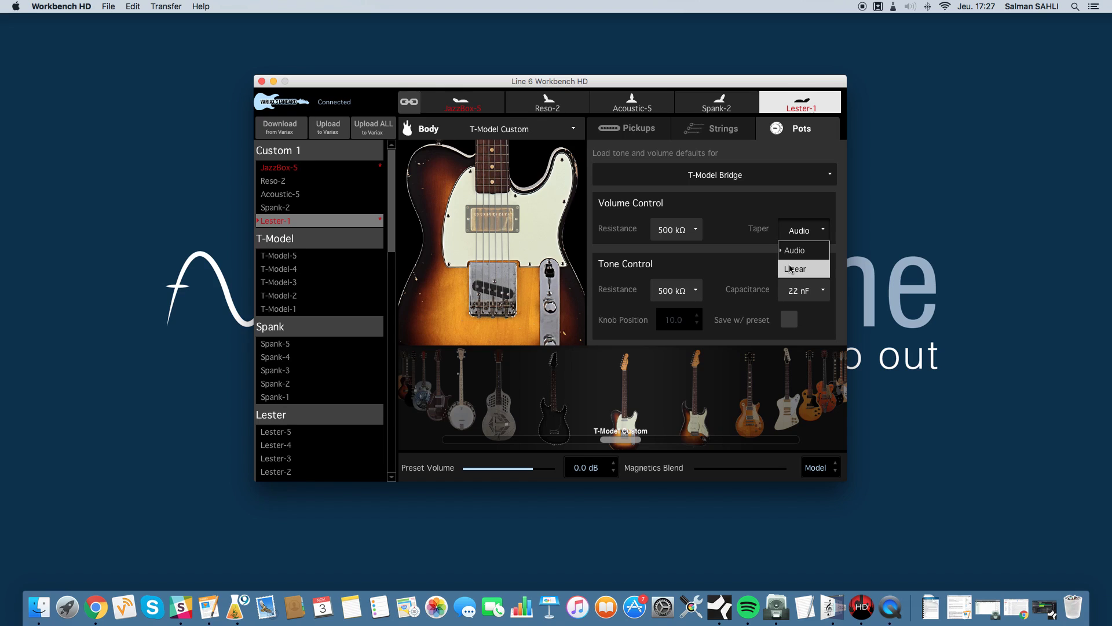
left_click(759, 228)
left_click(829, 229)
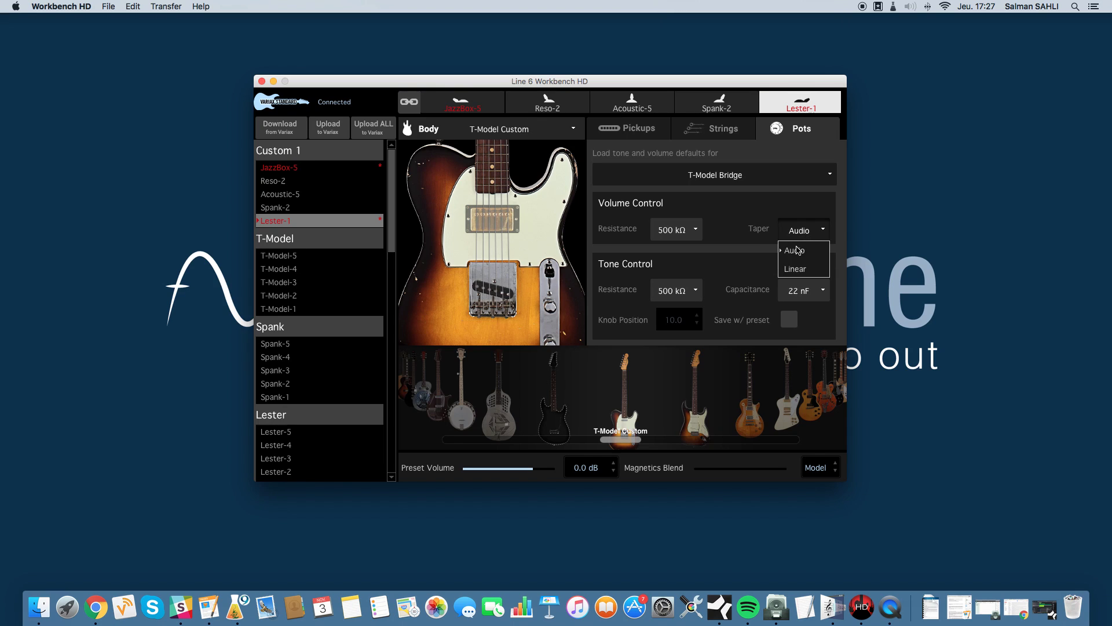
left_click(762, 217)
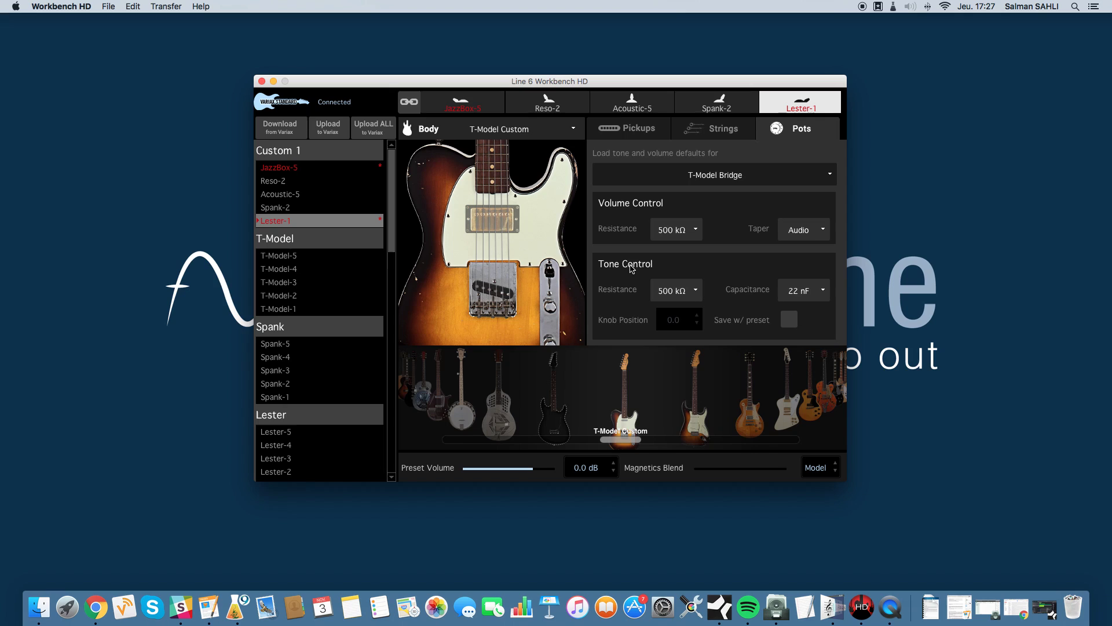
Step: Try different capacitance values for the tone control, including 1.1 nF and 47 nF
left_click(809, 295)
left_click(797, 314)
left_click(809, 294)
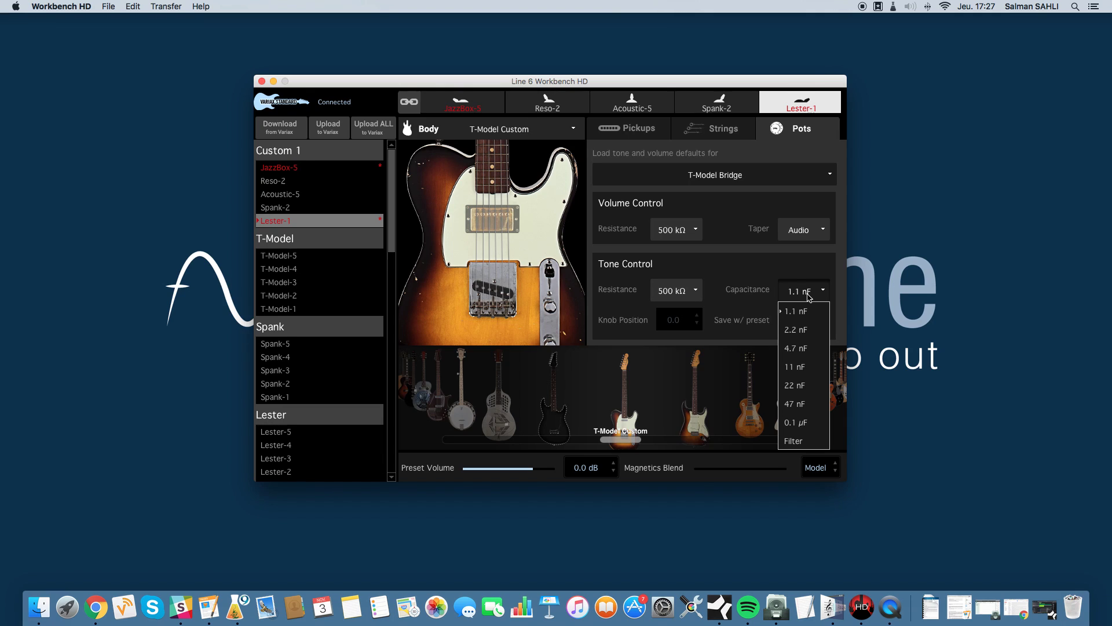
left_click(798, 402)
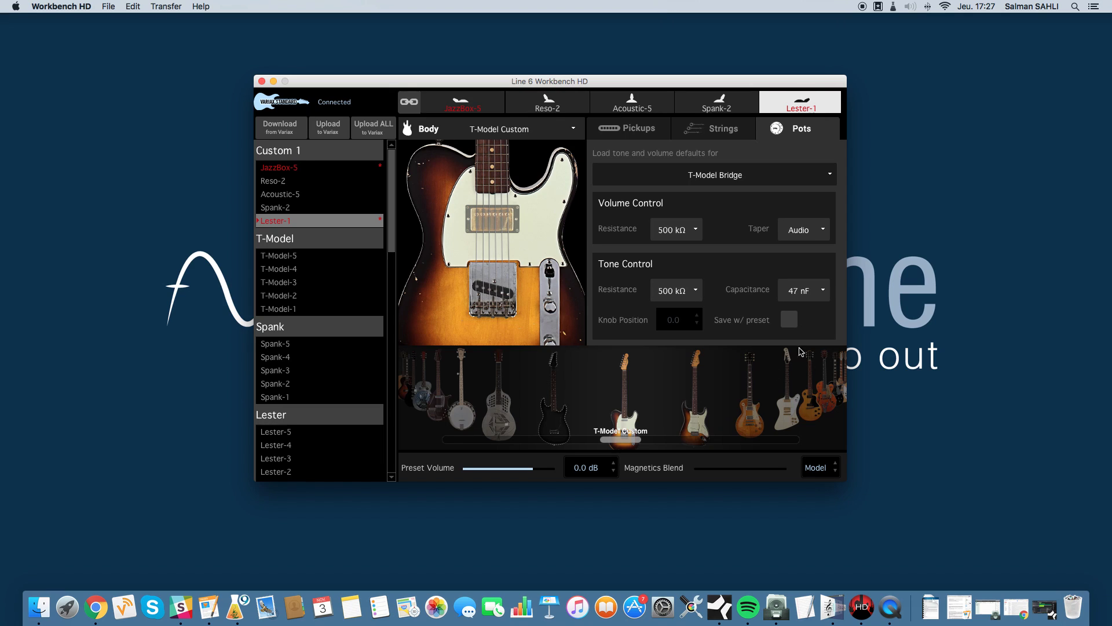
left_click(804, 291)
left_click(802, 330)
Step: Return to the bridge pickup settings and look through the banks of guitar models in the preset list
left_click(632, 127)
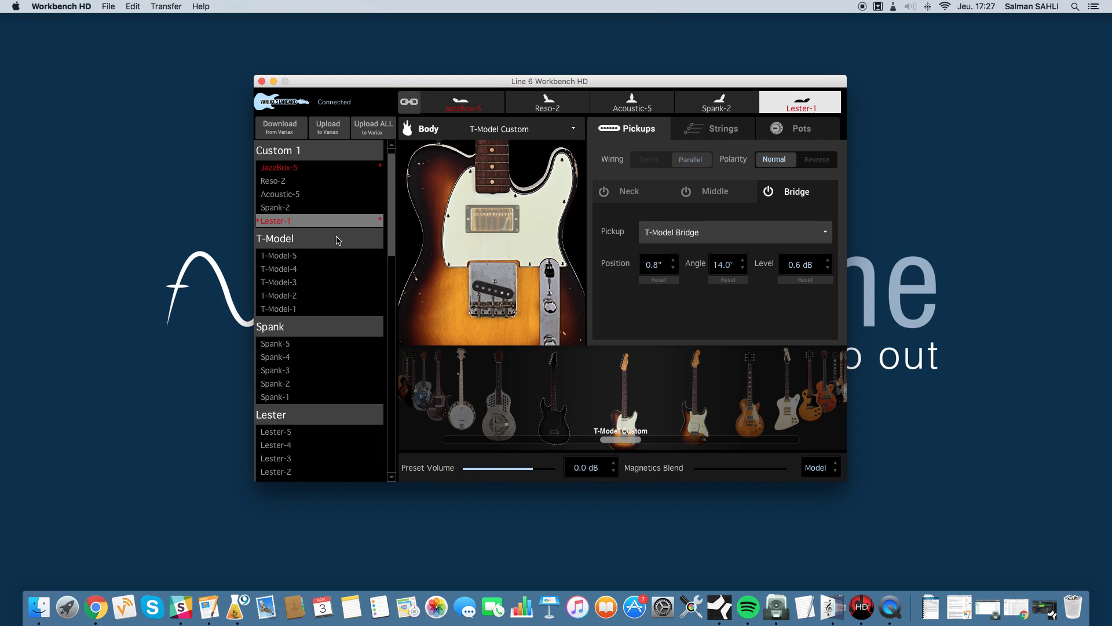
scroll(339, 242, "down", 5)
scroll(340, 242, "down", 5)
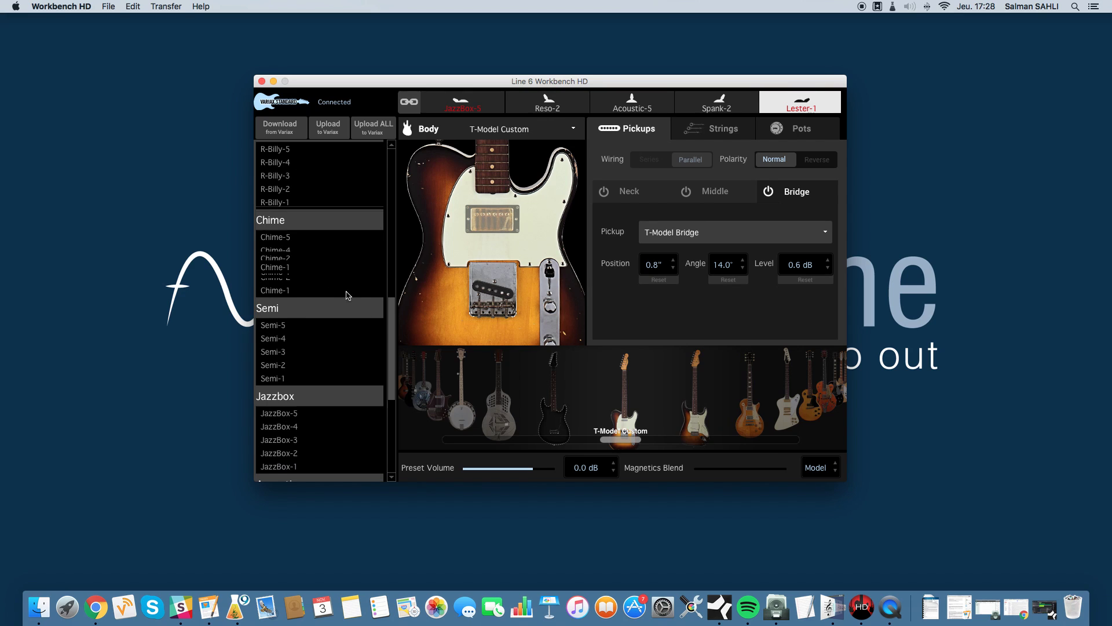
scroll(328, 268, "up", 10)
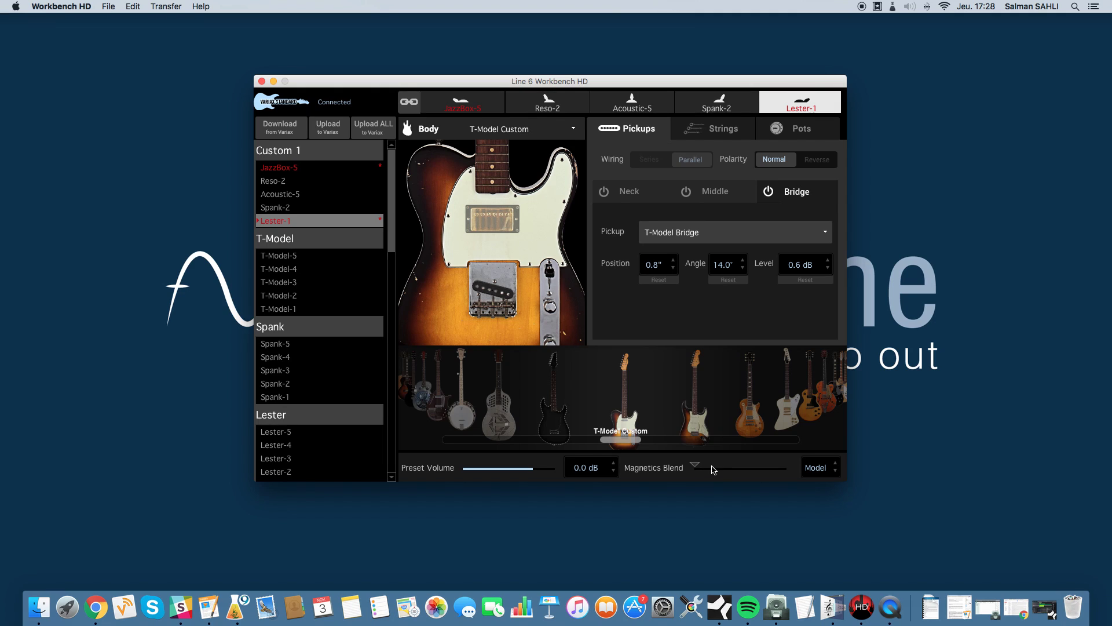
Step: Raise the Magnetics Blend of the Lester-1 preset to 53%
left_click(700, 468)
left_click_drag(701, 468, 745, 472)
left_click(61, 6)
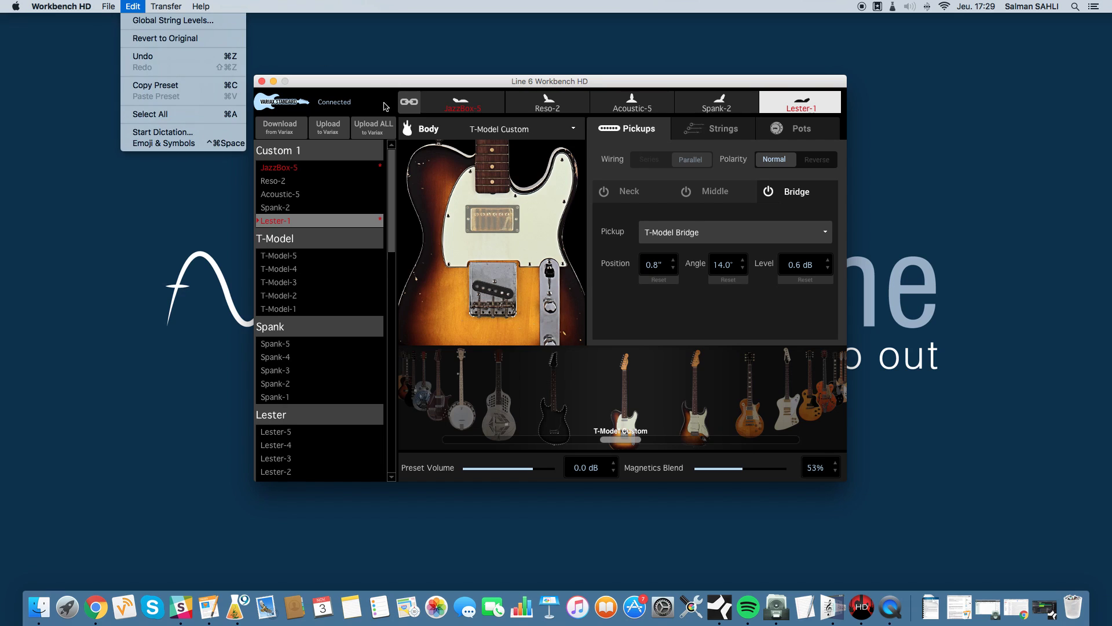
left_click(373, 80)
left_click_drag(373, 80, 372, 80)
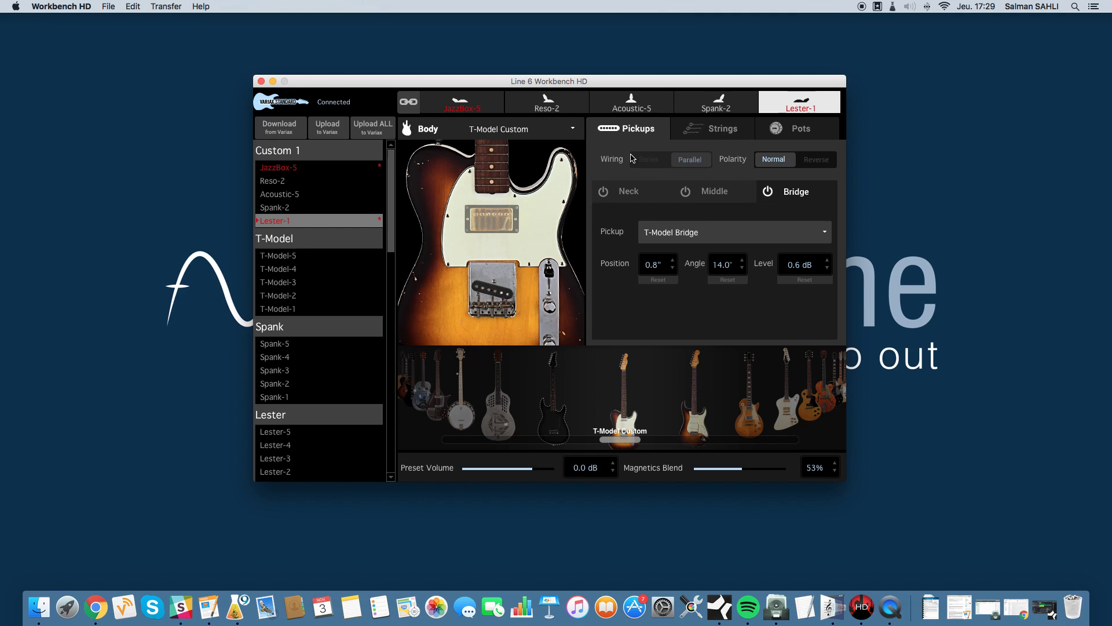
Step: Select the modified preset JazzBox-5 in the Custom 1 bank
mouse_move(301, 169)
left_mouse_down()
mouse_move(291, 219)
mouse_move(293, 175)
left_mouse_up()
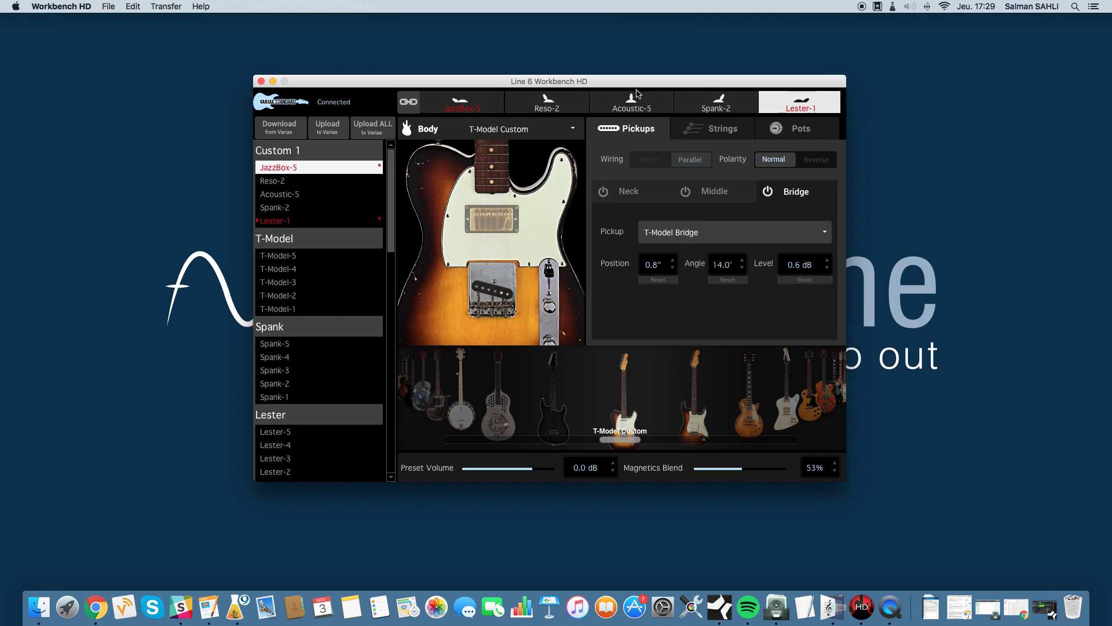